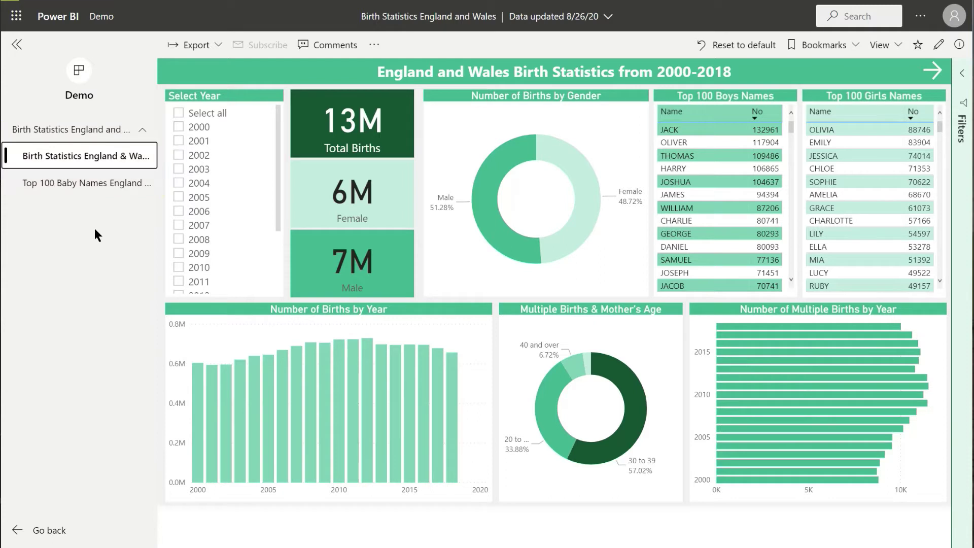
# - View Top 100 Baby Names, go back to the 2000–2018 overview, then collapse the pages pane
pyautogui.click(87, 188)
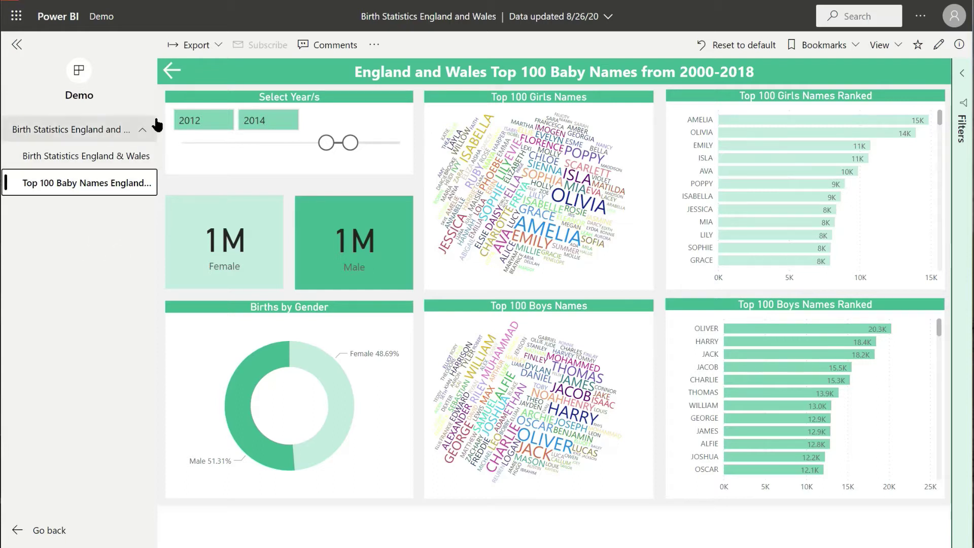
pyautogui.click(171, 74)
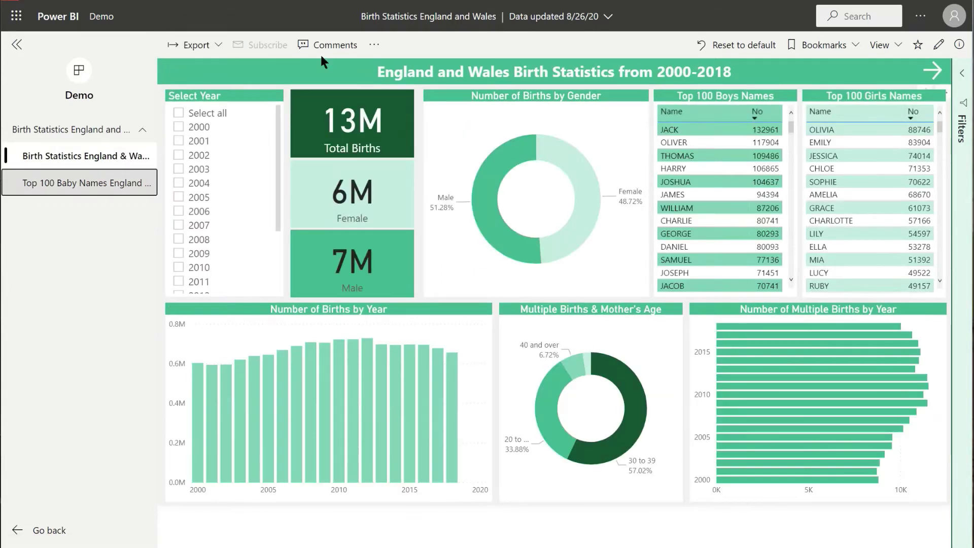
pyautogui.click(932, 75)
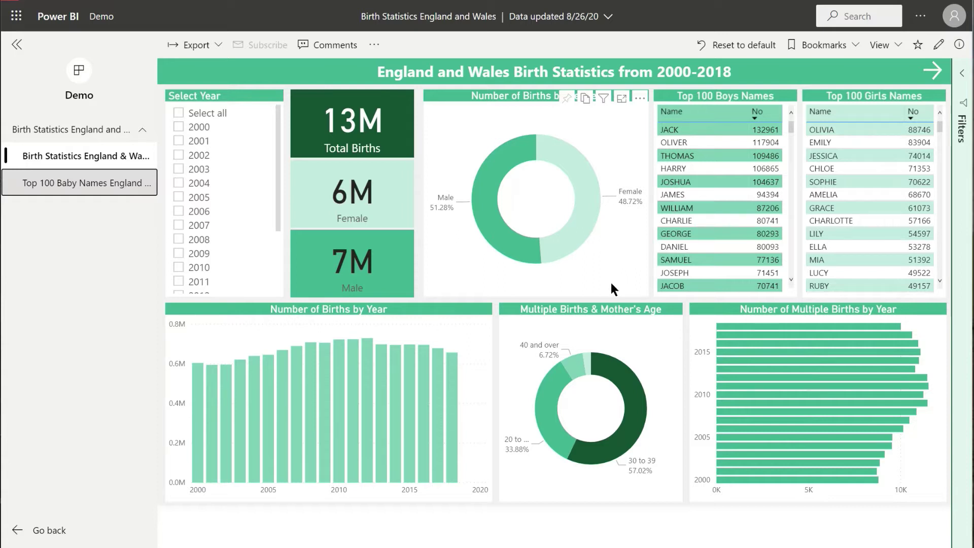
pyautogui.click(17, 46)
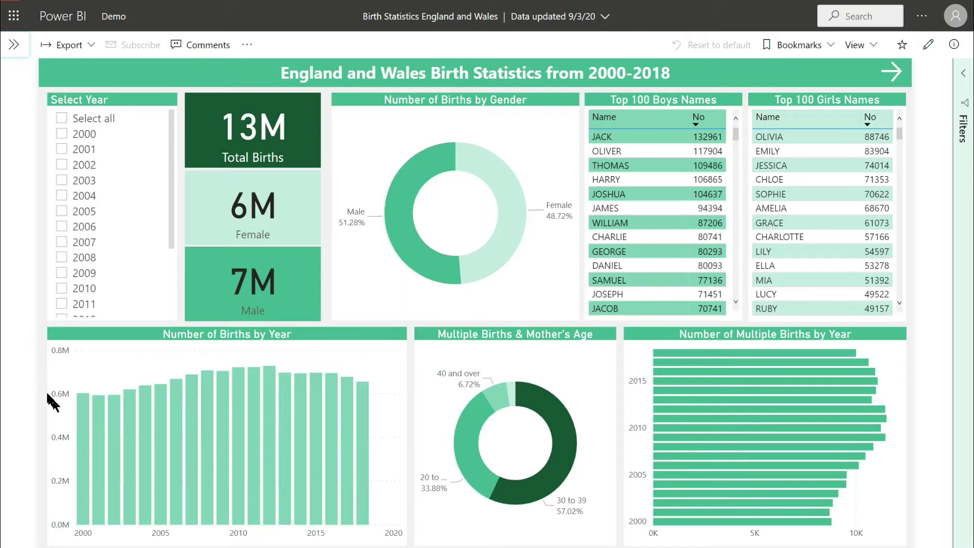
pyautogui.moveTo(86, 429)
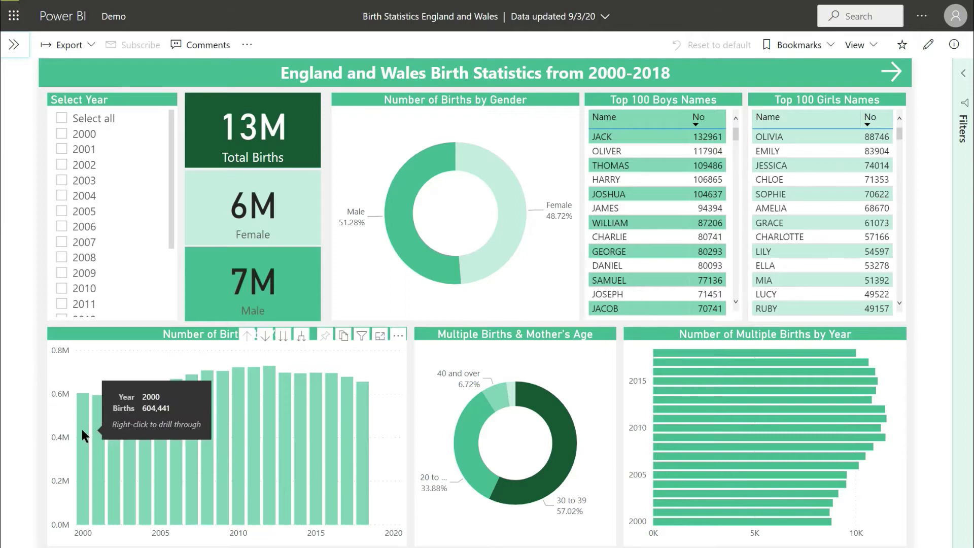
pyautogui.moveTo(99, 446)
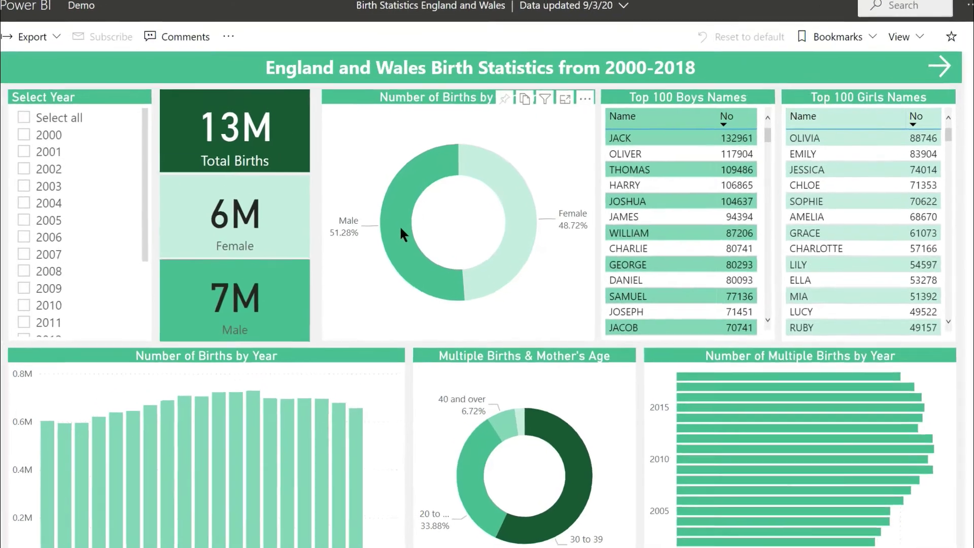
pyautogui.moveTo(396, 240)
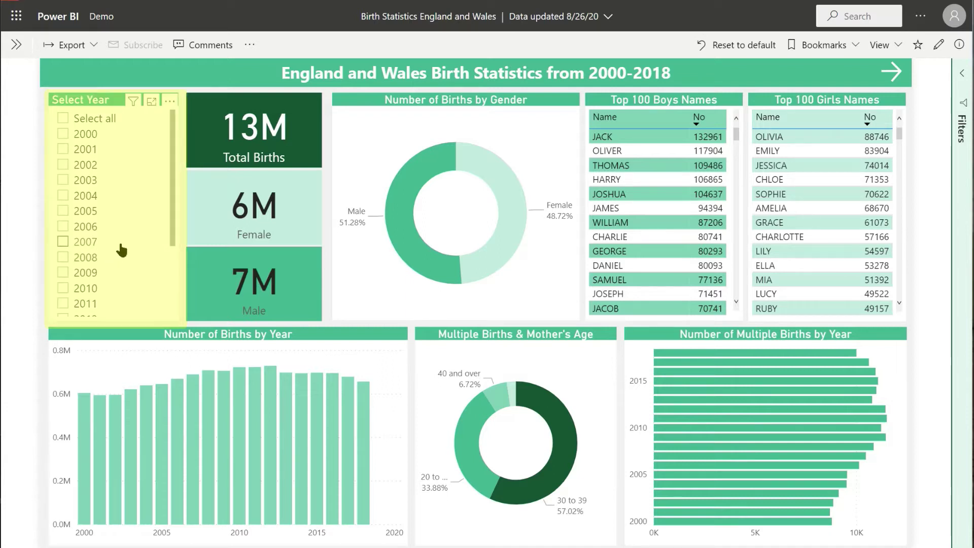
# - Select 2016, 2017 and 2018 in the Select Year slicer, cutting total births to 2M
pyautogui.scroll(-3, 120, 249)
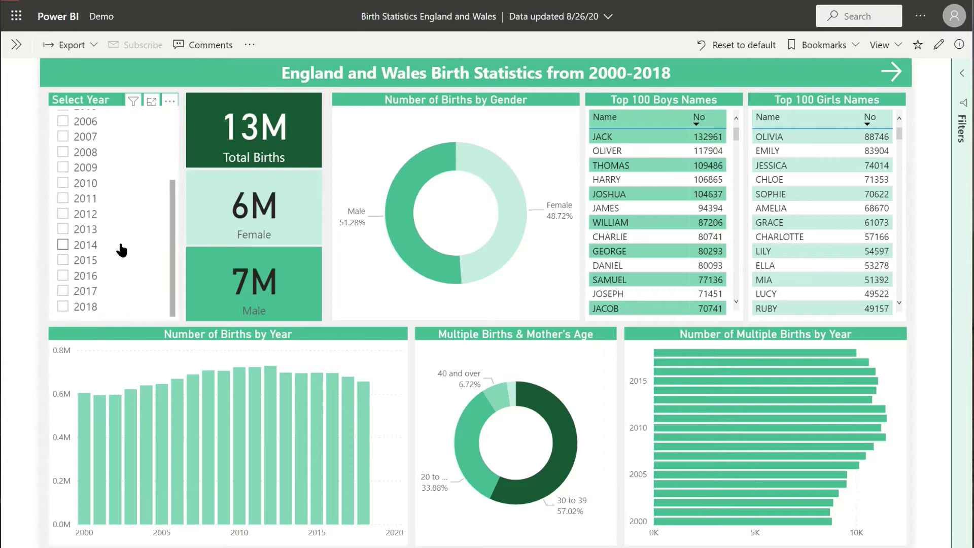
pyautogui.click(63, 308)
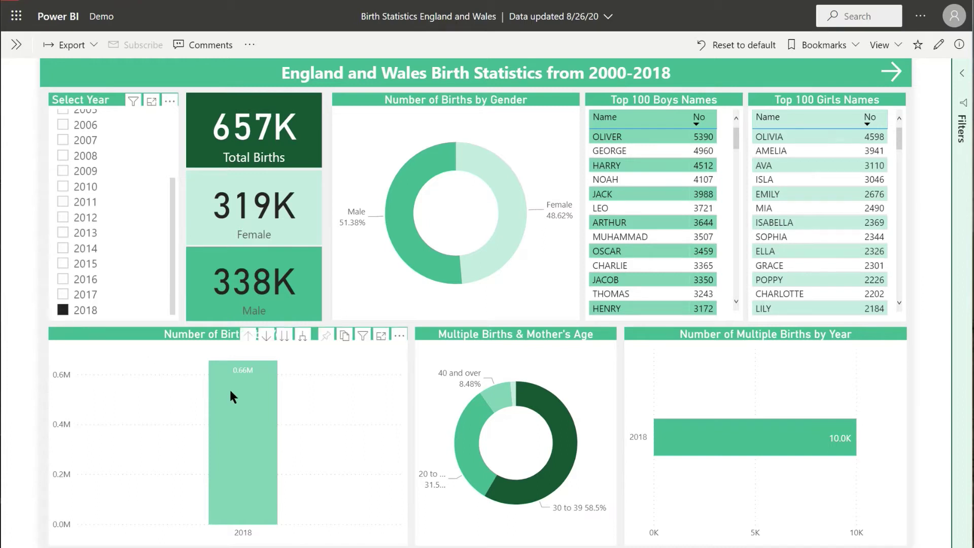
pyautogui.moveTo(231, 391)
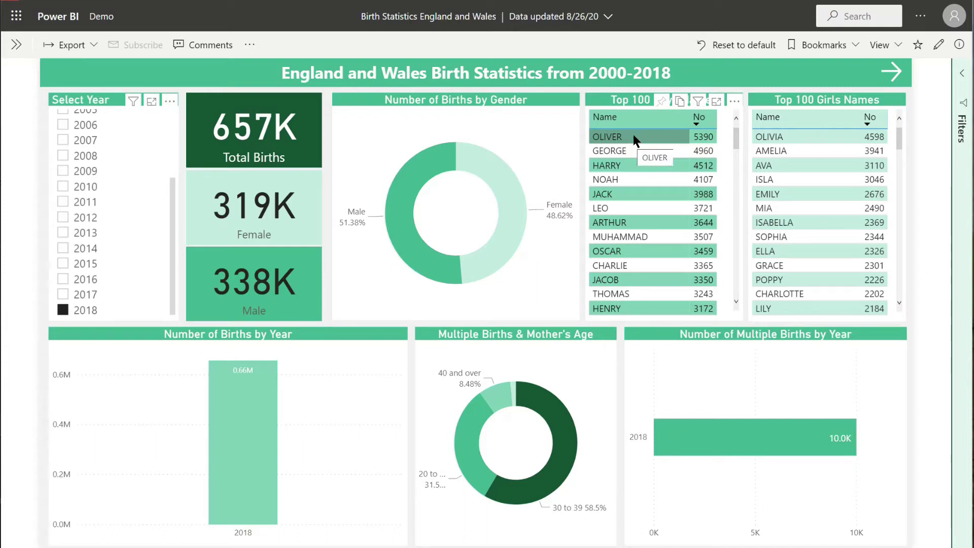
pyautogui.scroll(3, 138, 243)
pyautogui.click(63, 134)
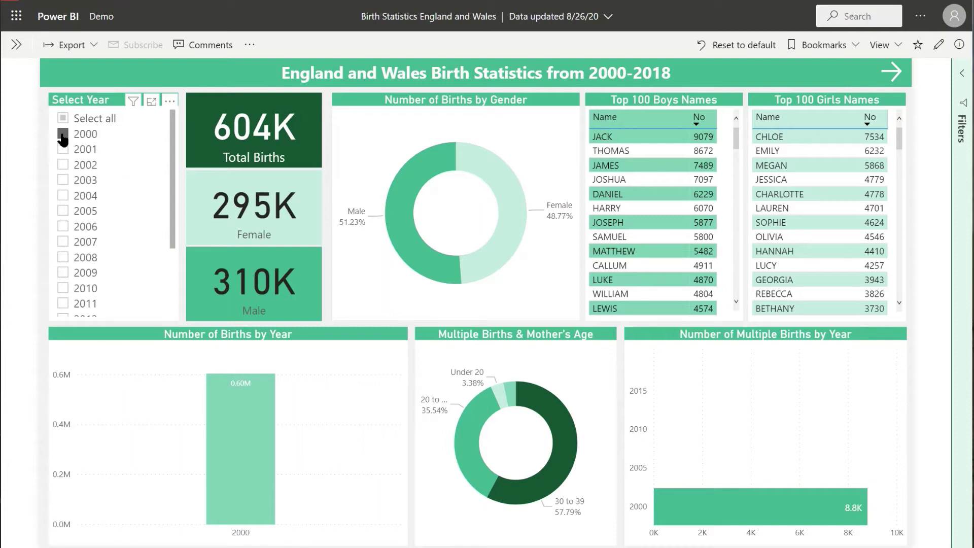
pyautogui.click(63, 135)
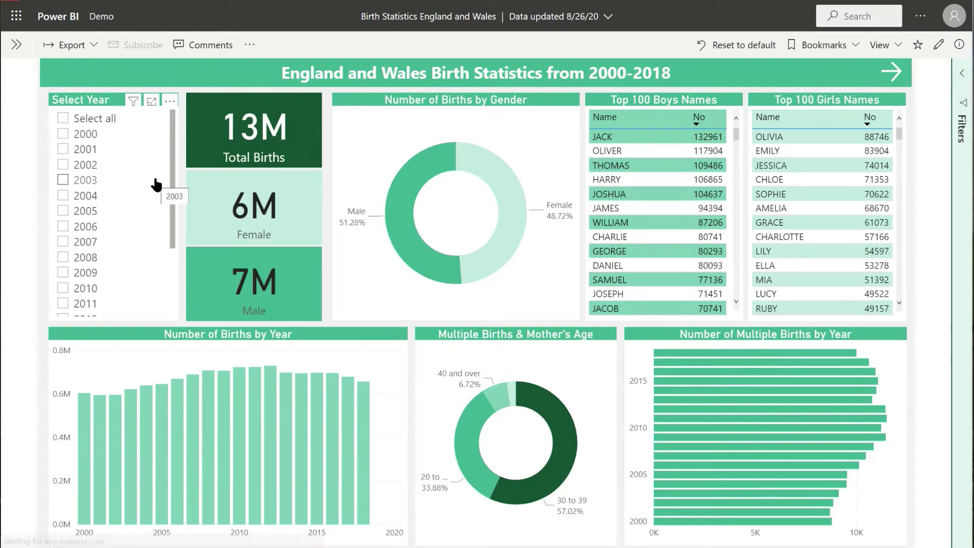
pyautogui.scroll(-3, 157, 185)
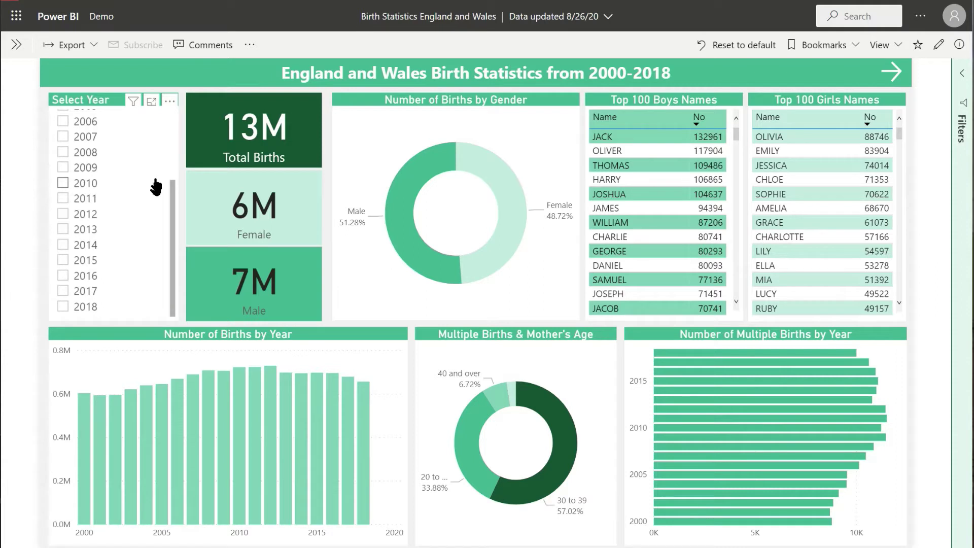
pyautogui.click(62, 308)
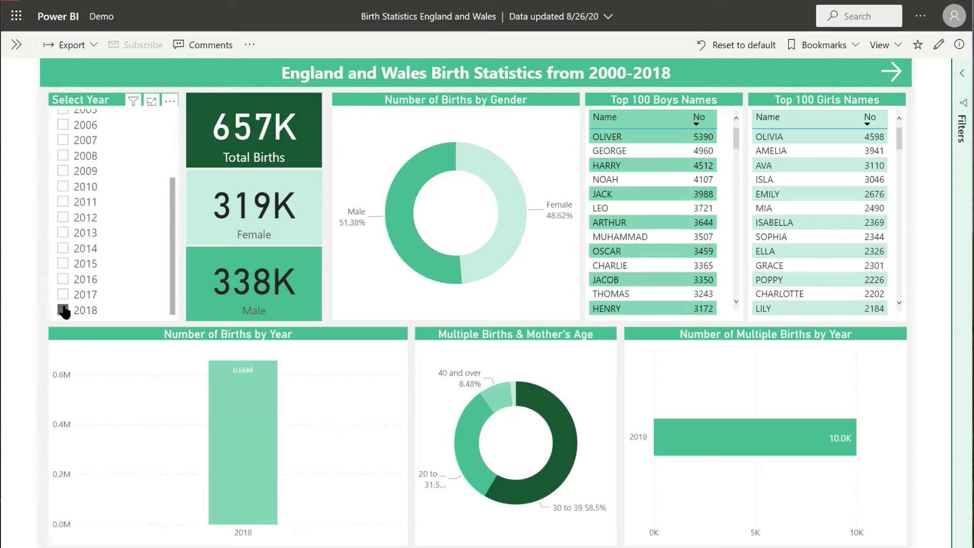
pyautogui.click(63, 295)
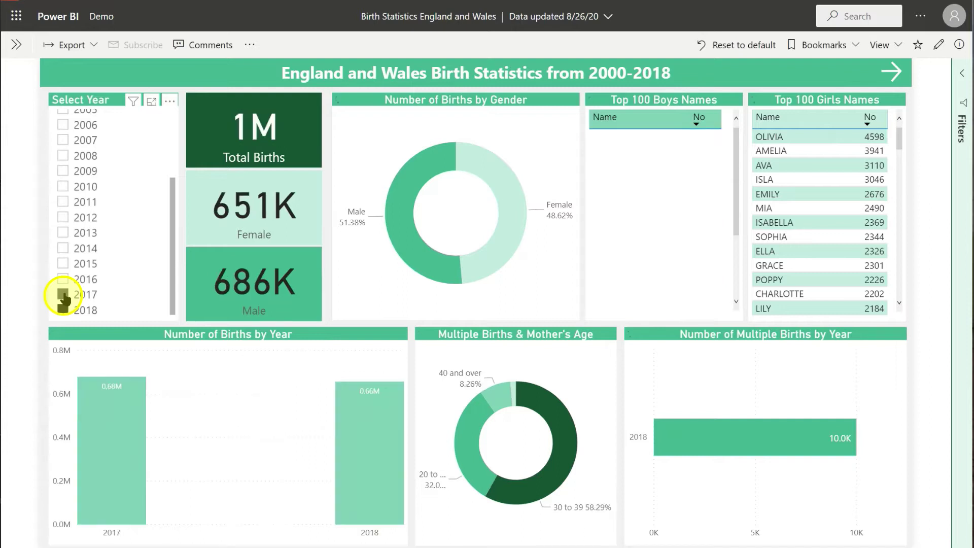
pyautogui.click(63, 280)
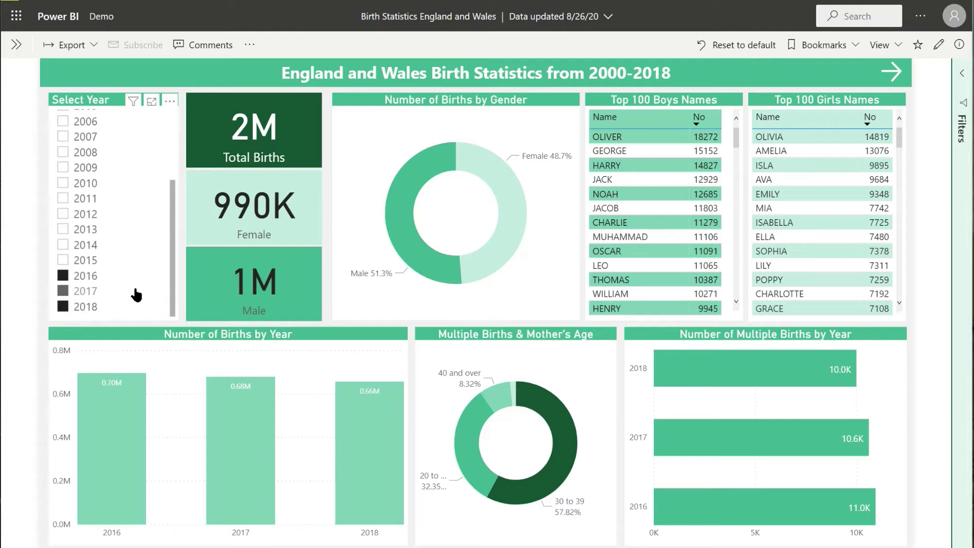
pyautogui.scroll(3, 136, 294)
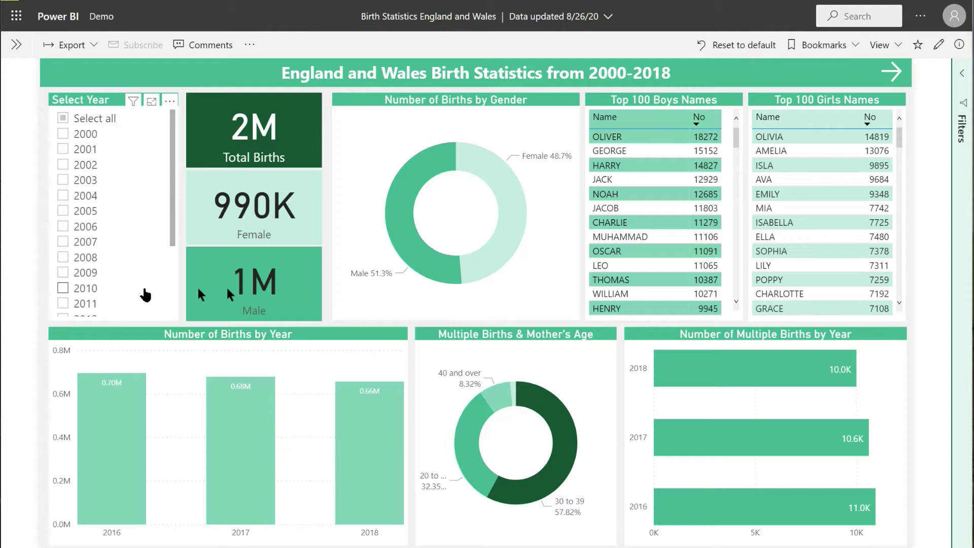
# - Reset the report to default, then cross-filter Births by Year to 2010–2012 and clear it
pyautogui.click(744, 47)
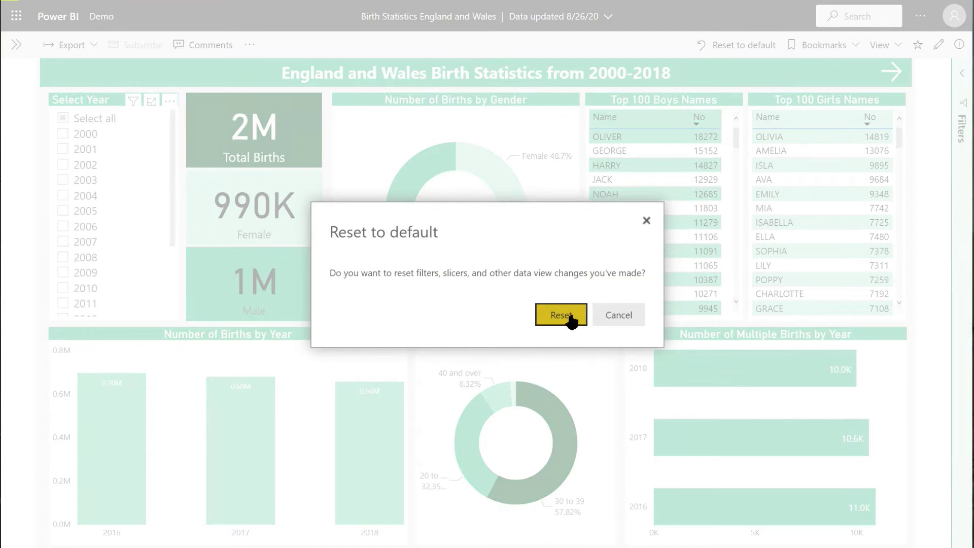
pyautogui.click(561, 315)
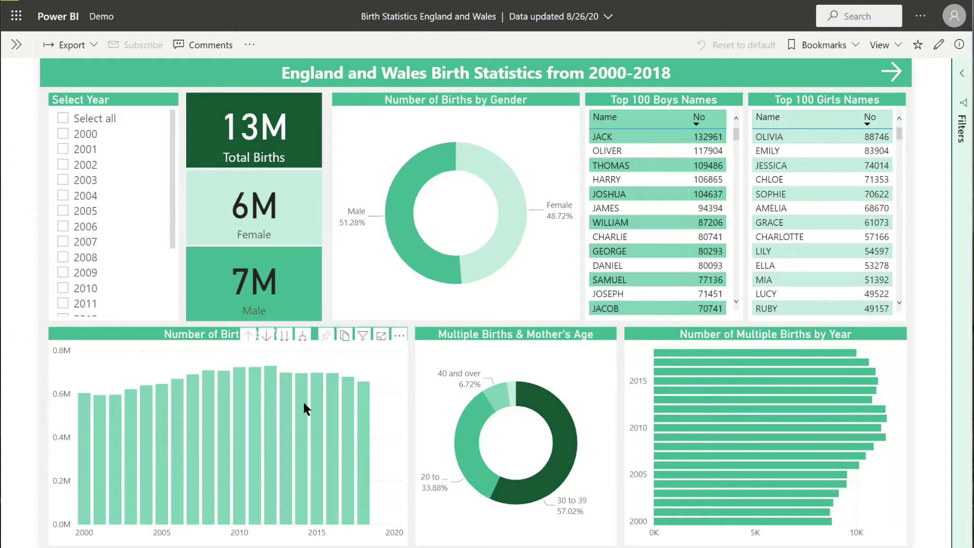
pyautogui.click(235, 468)
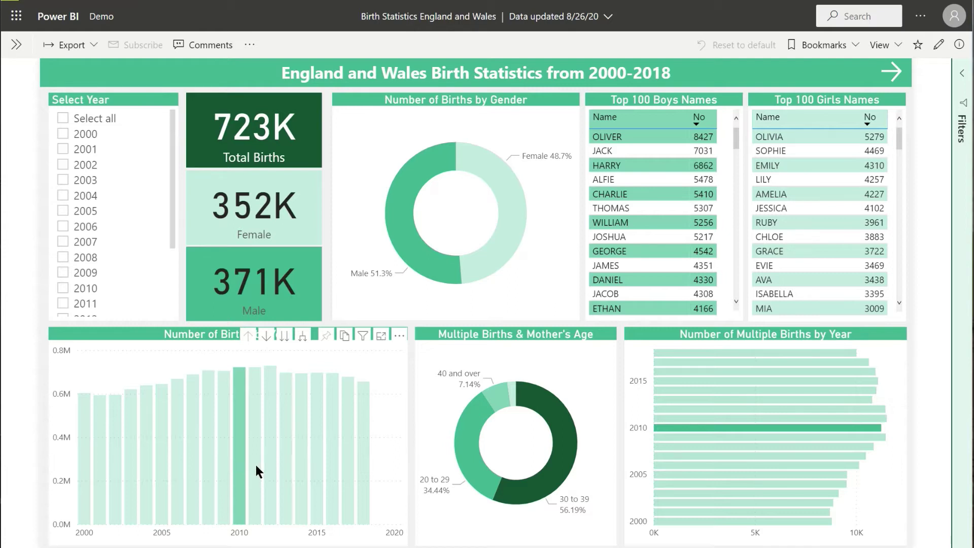
pyautogui.keyDown('ctrl'); pyautogui.click(257, 467); pyautogui.keyUp('ctrl')
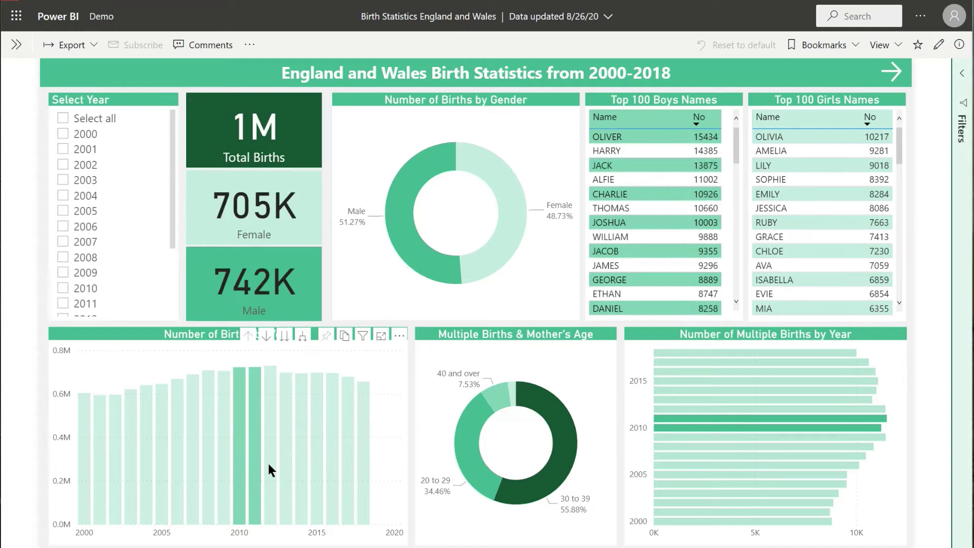
pyautogui.keyDown('ctrl'); pyautogui.click(270, 465); pyautogui.keyUp('ctrl')
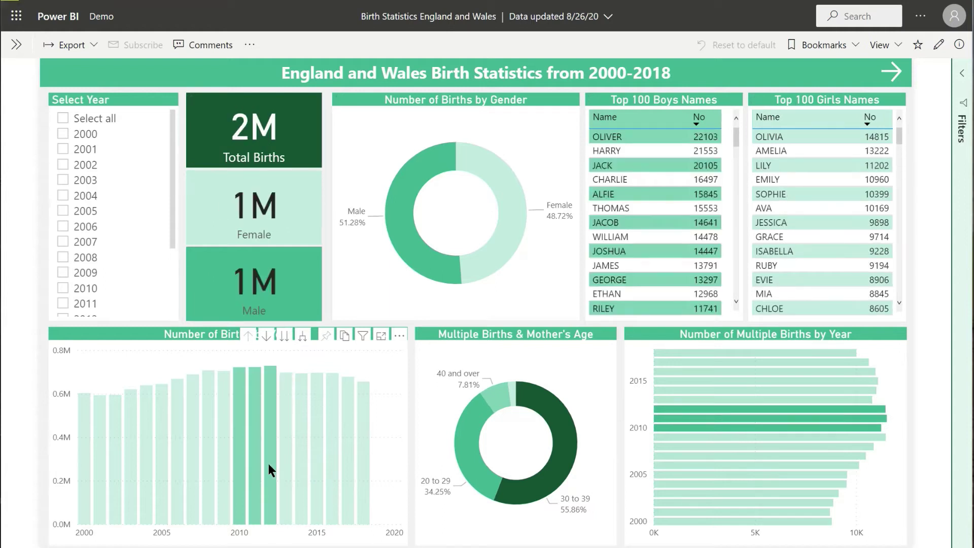
pyautogui.click(297, 358)
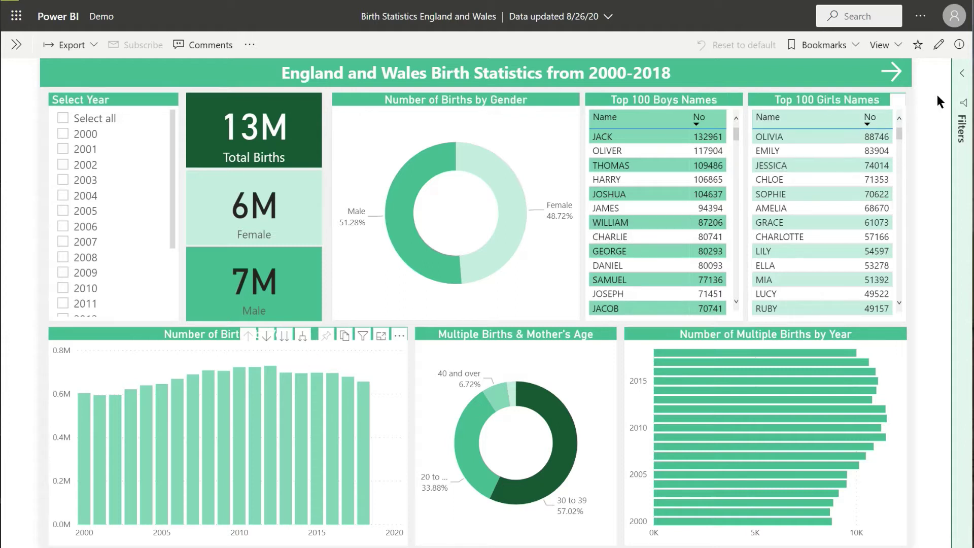
# - Apply a Year 'is greater than 2015' filter in the Filters pane, then reset the report to default
pyautogui.click(963, 78)
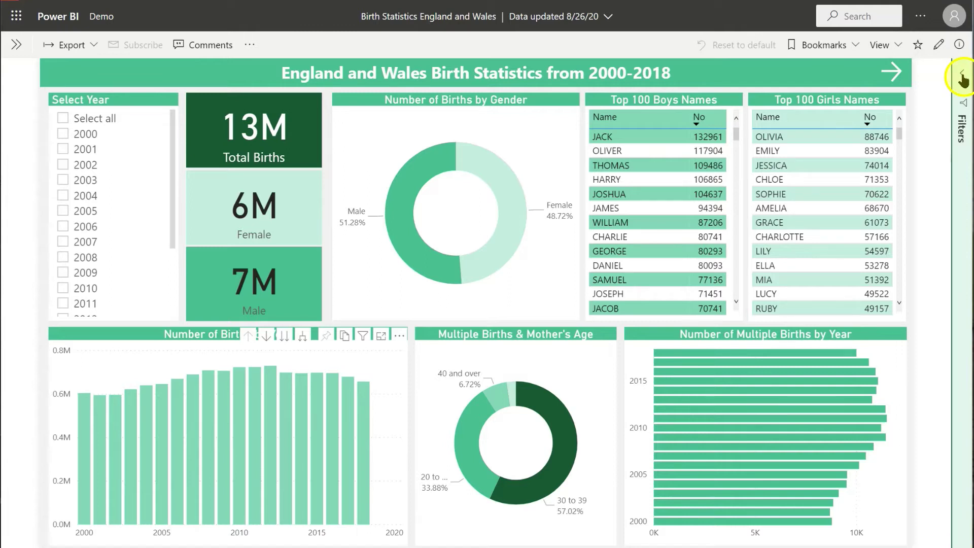
pyautogui.click(963, 77)
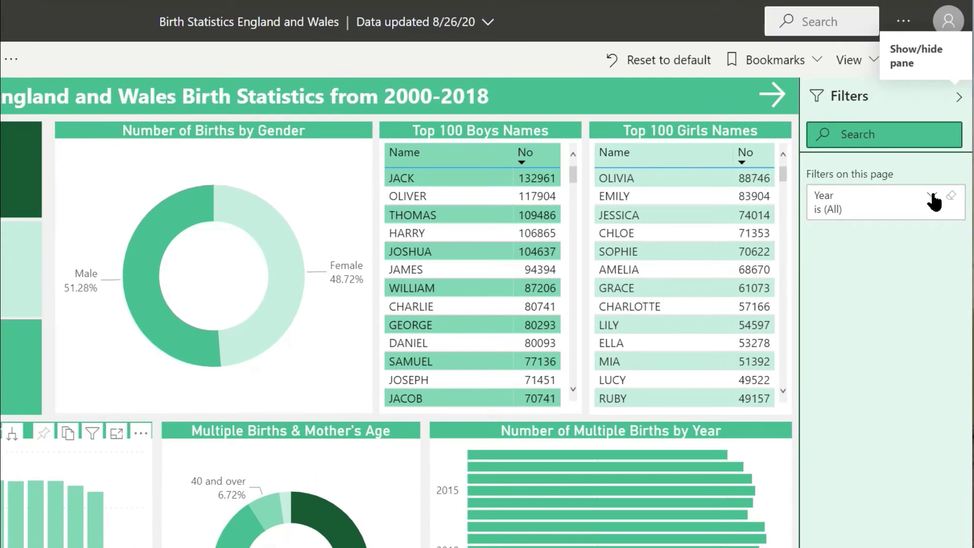
pyautogui.click(932, 196)
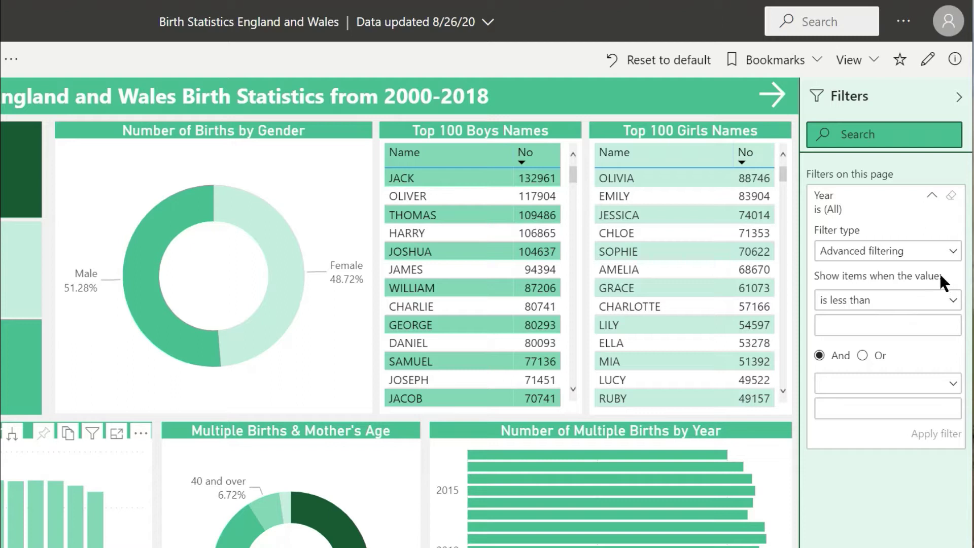
pyautogui.click(902, 298)
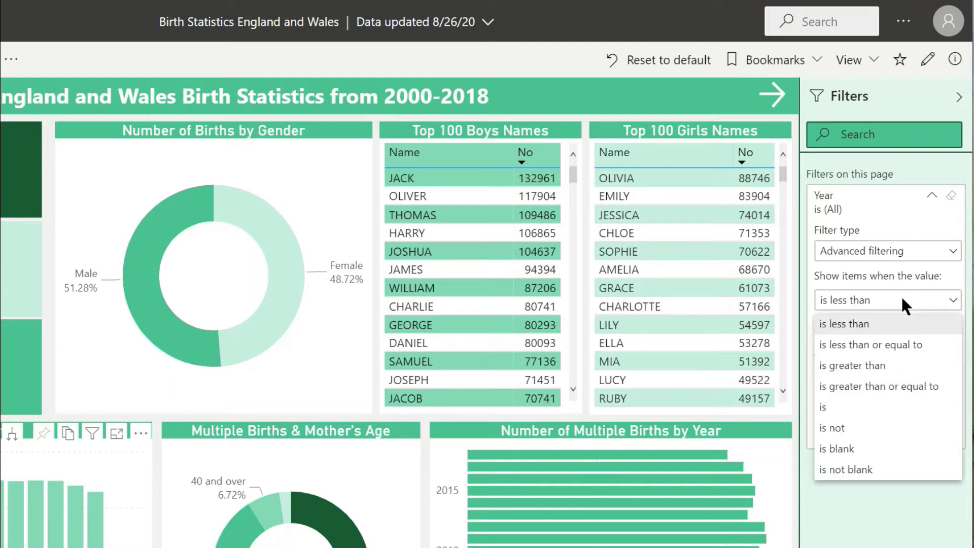
pyautogui.click(890, 365)
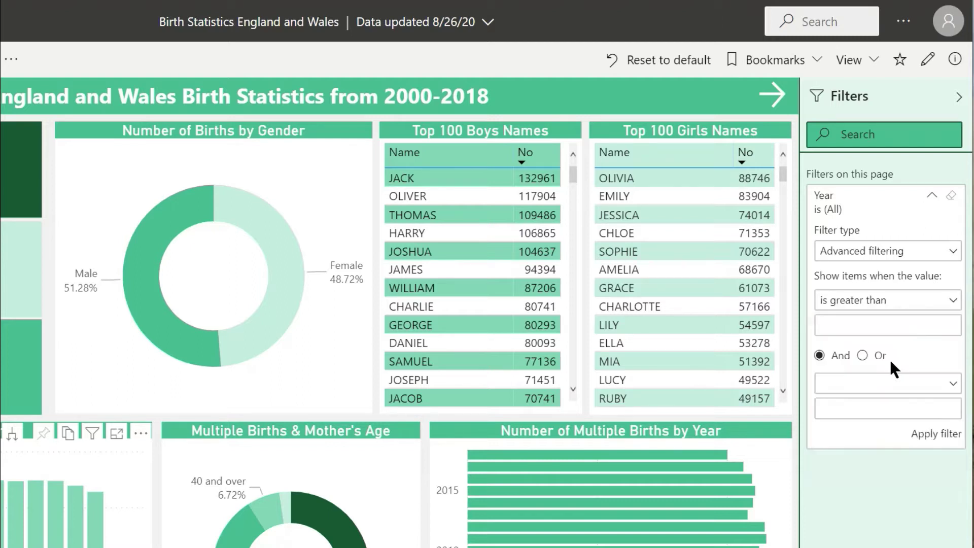
pyautogui.click(869, 328)
pyautogui.write('2015')
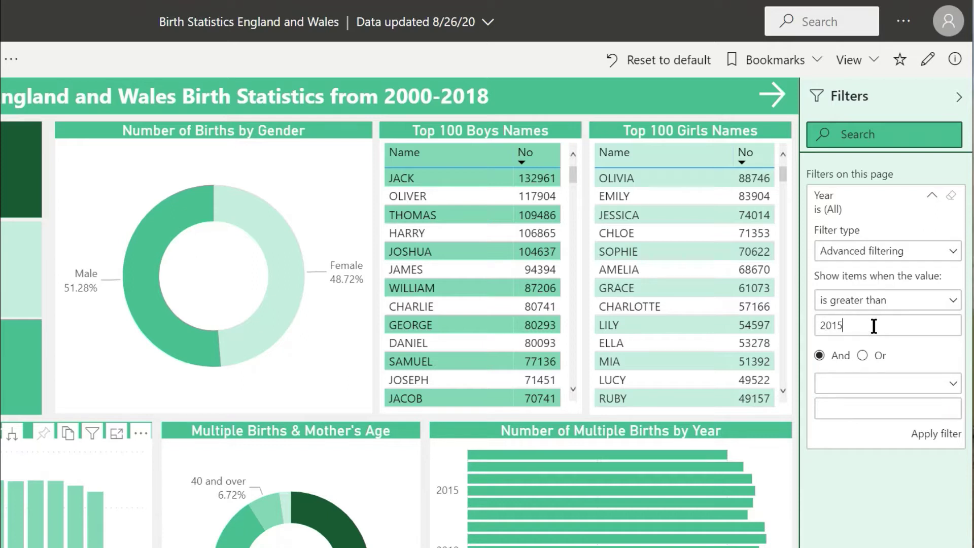
pyautogui.click(935, 436)
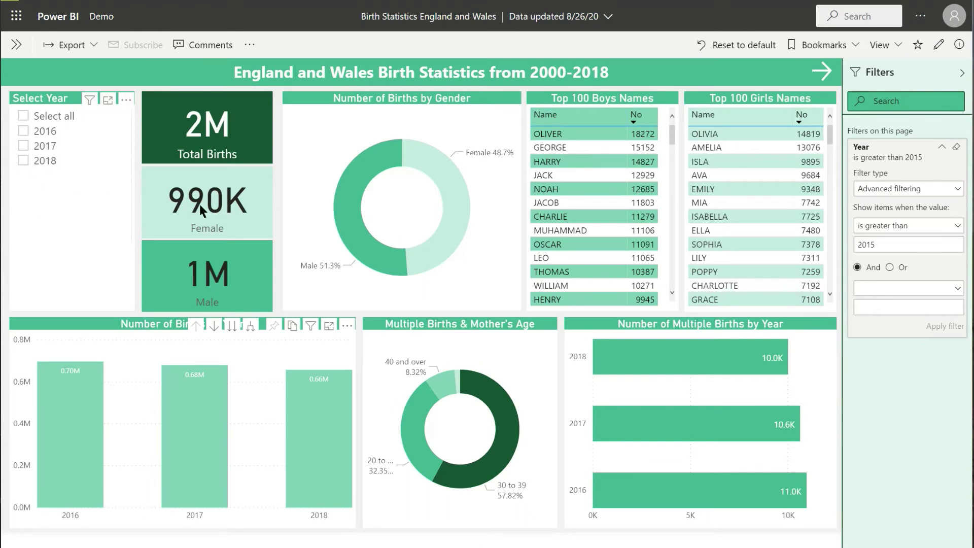
pyautogui.click(736, 51)
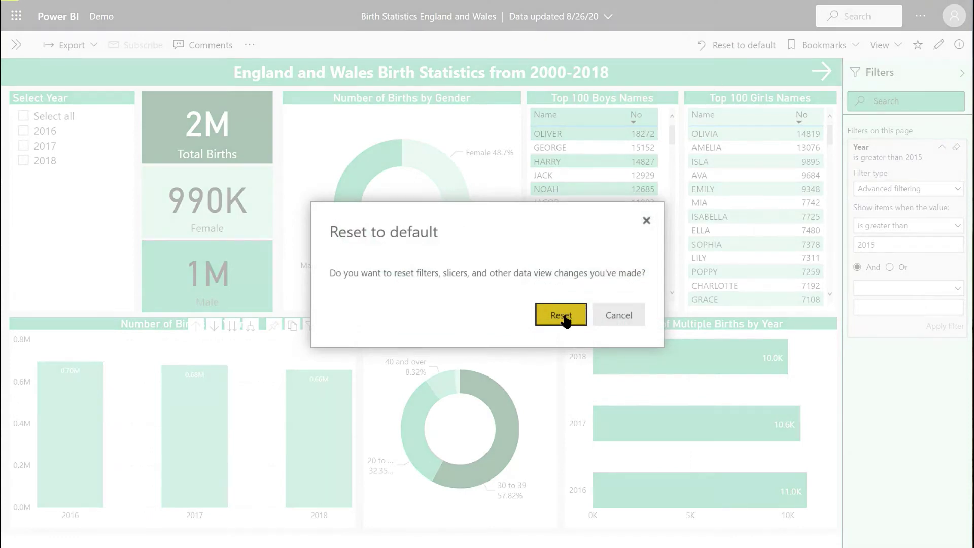
pyautogui.click(566, 319)
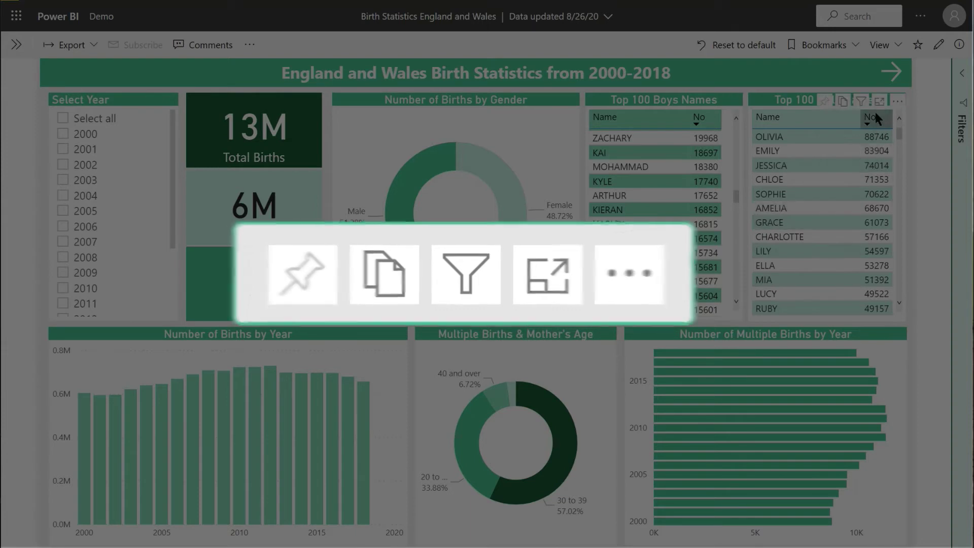
# - Preview Top 100 Girls Names in focus mode, then focus the Multiple Births & Mother's Age donut
pyautogui.moveTo(880, 108)
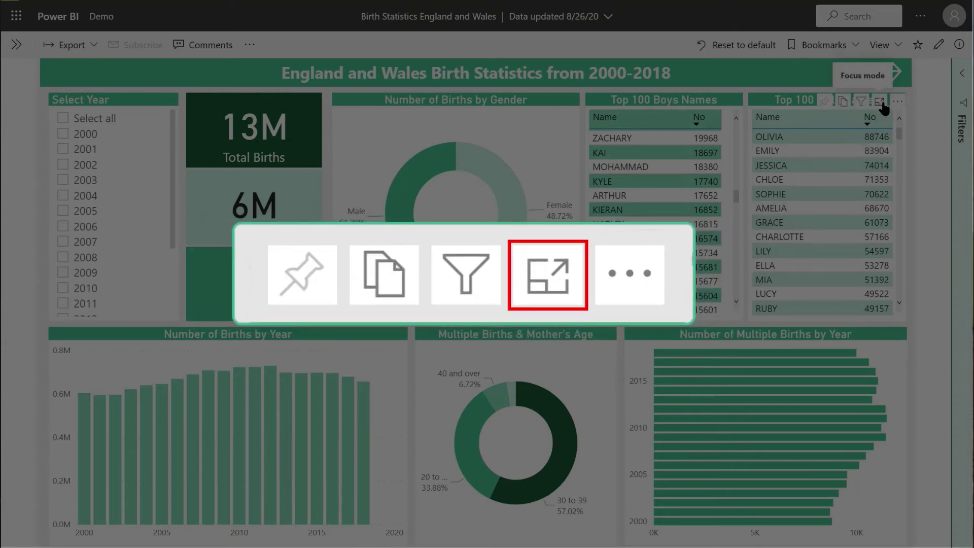
pyautogui.click(881, 105)
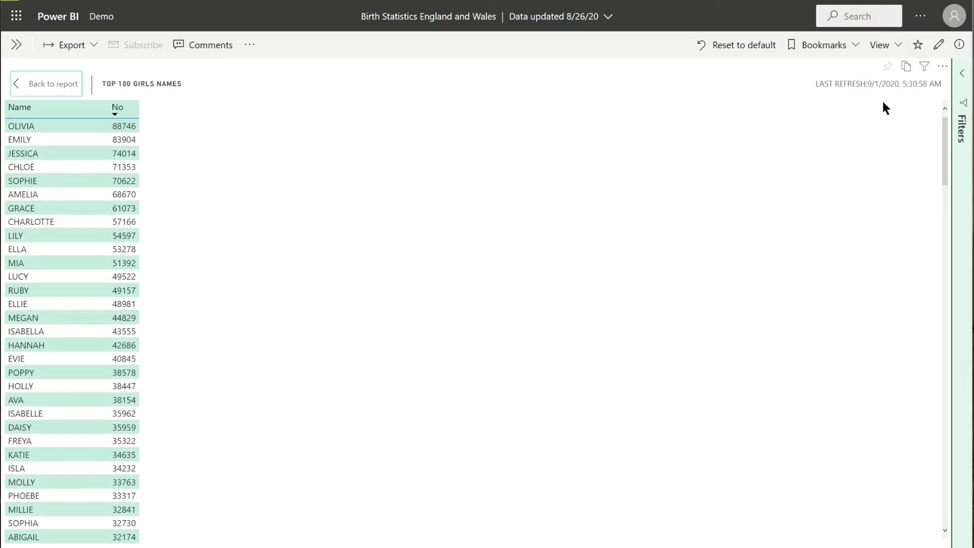
pyautogui.click(48, 83)
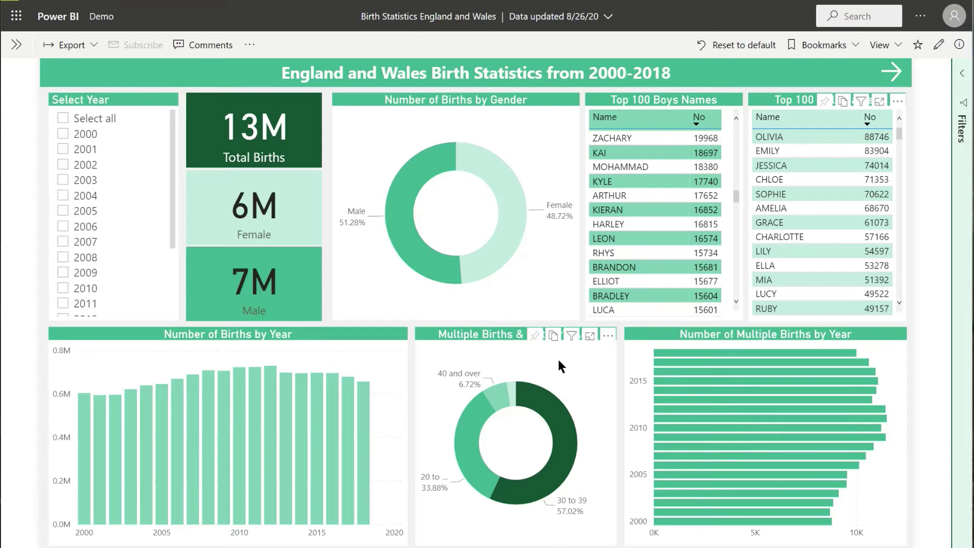
pyautogui.click(591, 338)
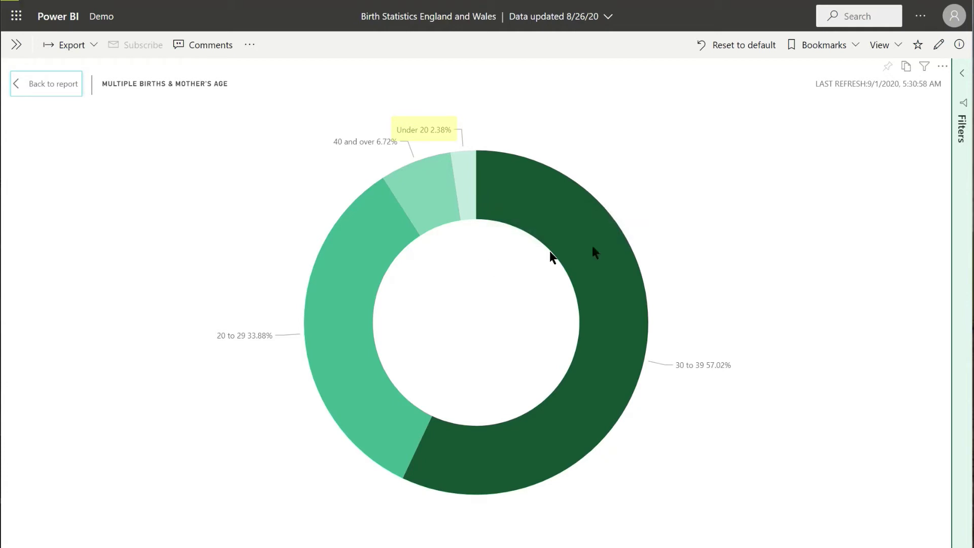
# - Show the donut's data as a side-by-side table, then go back to the report page
pyautogui.click(943, 70)
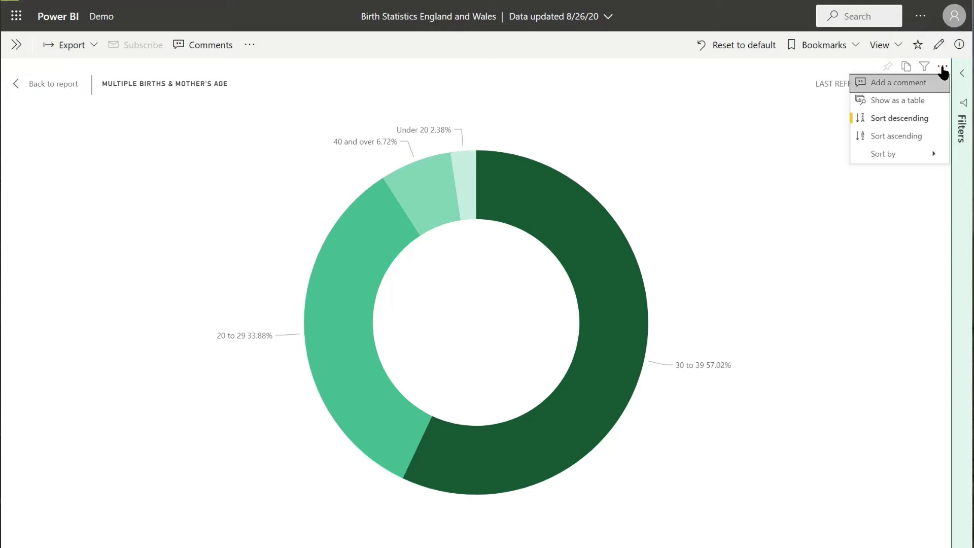
pyautogui.click(927, 100)
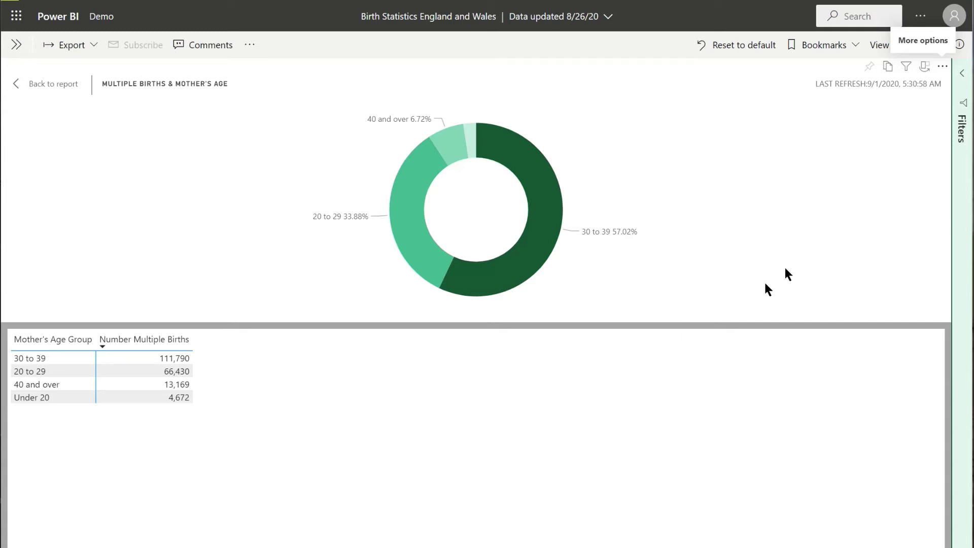
pyautogui.click(925, 67)
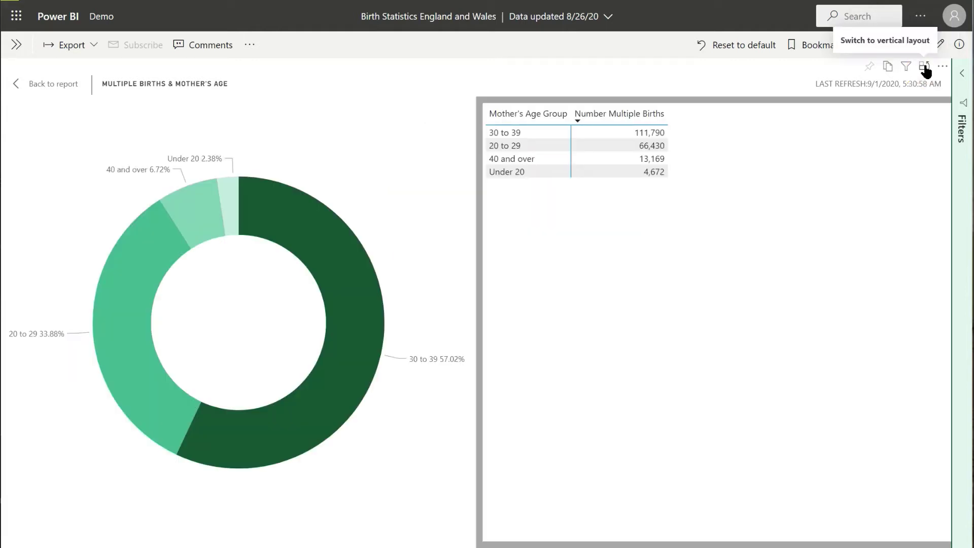
pyautogui.click(62, 87)
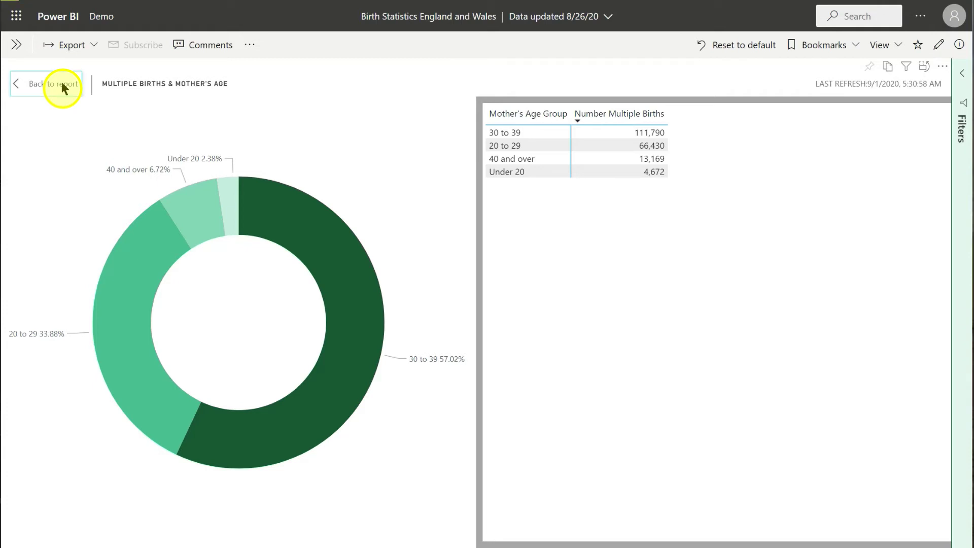
pyautogui.click(62, 87)
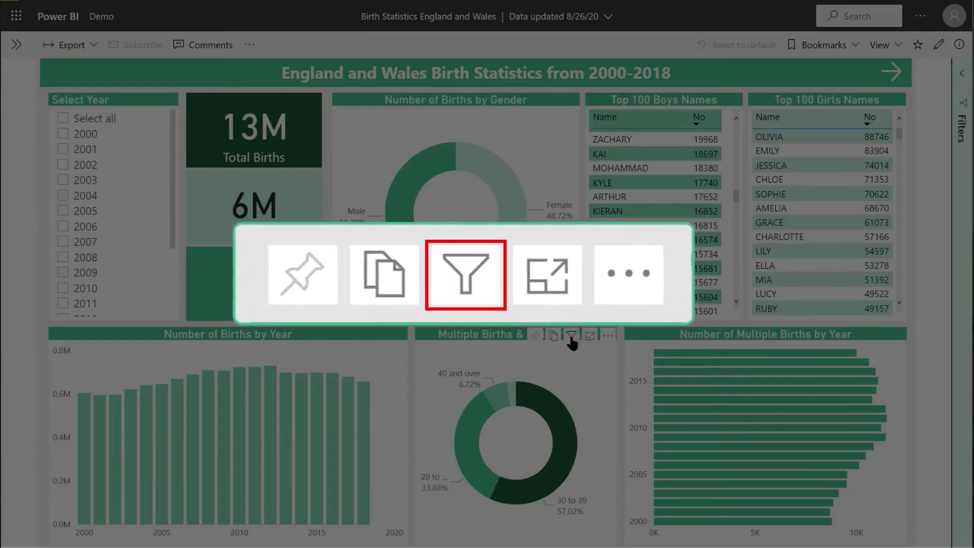
# - Tick 2018 in the Select Year slicer and confirm the visual's 'Year is 2018' filter
pyautogui.moveTo(573, 344)
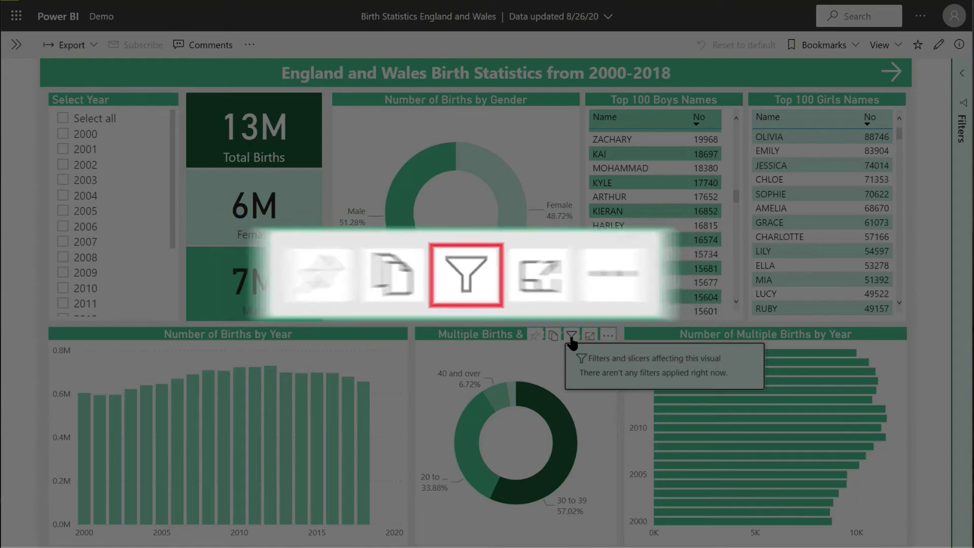
pyautogui.scroll(-3, 127, 276)
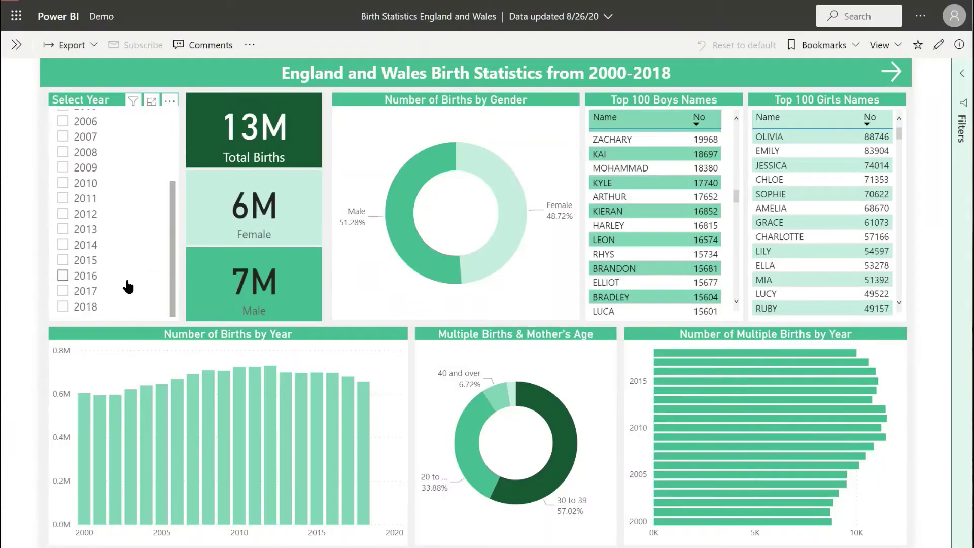
pyautogui.click(63, 307)
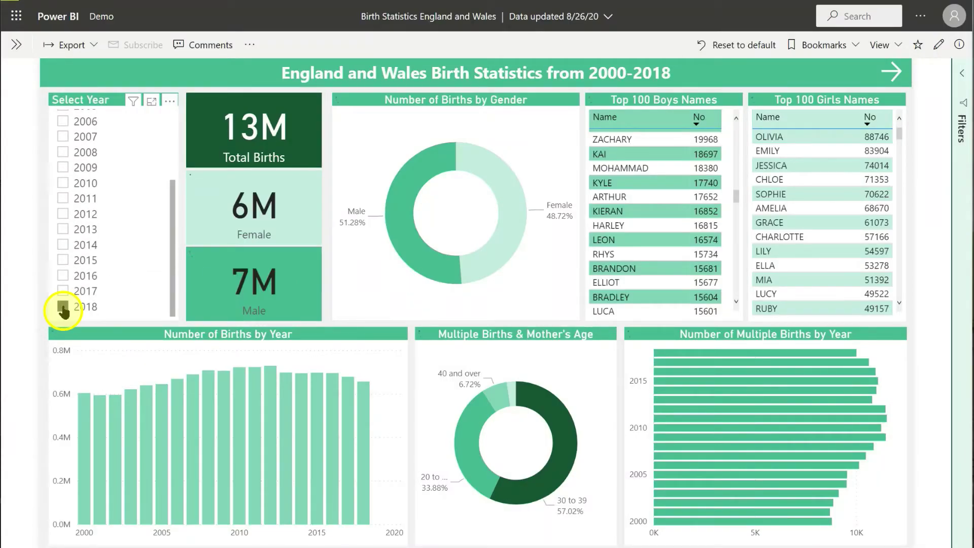
pyautogui.scroll(3, 110, 293)
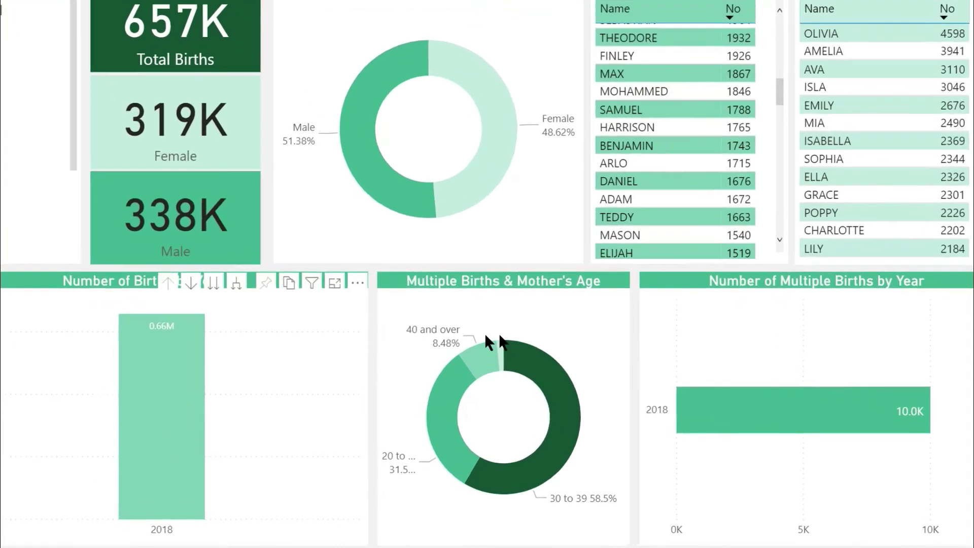
pyautogui.moveTo(573, 318)
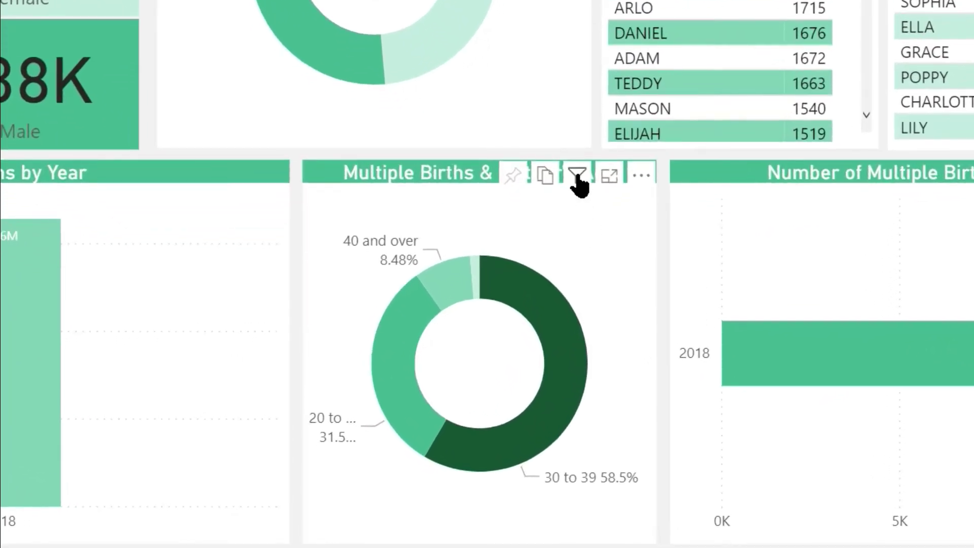
pyautogui.moveTo(577, 175)
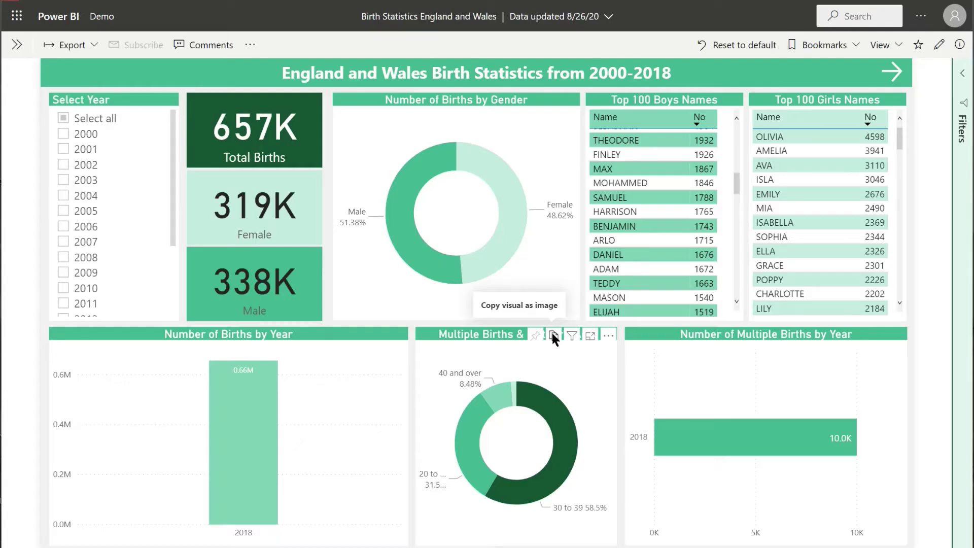
# - Copy the Multiple Births & Mother's Age donut visual to the clipboard as an image
pyautogui.click(552, 336)
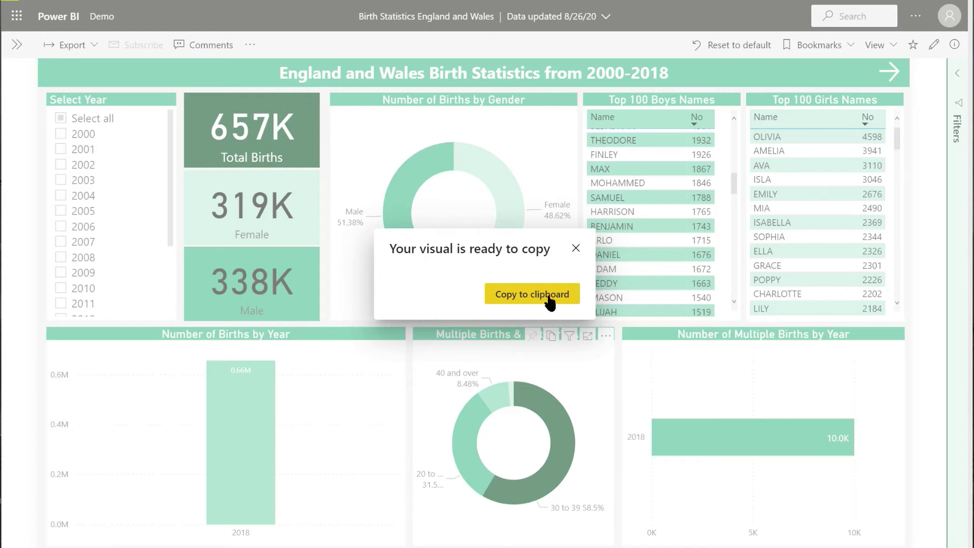
pyautogui.click(549, 299)
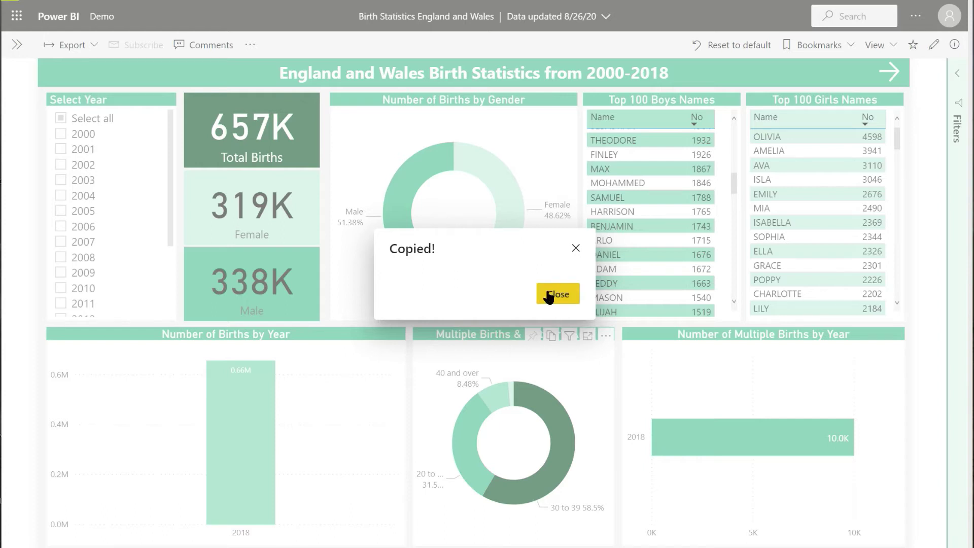
pyautogui.click(560, 297)
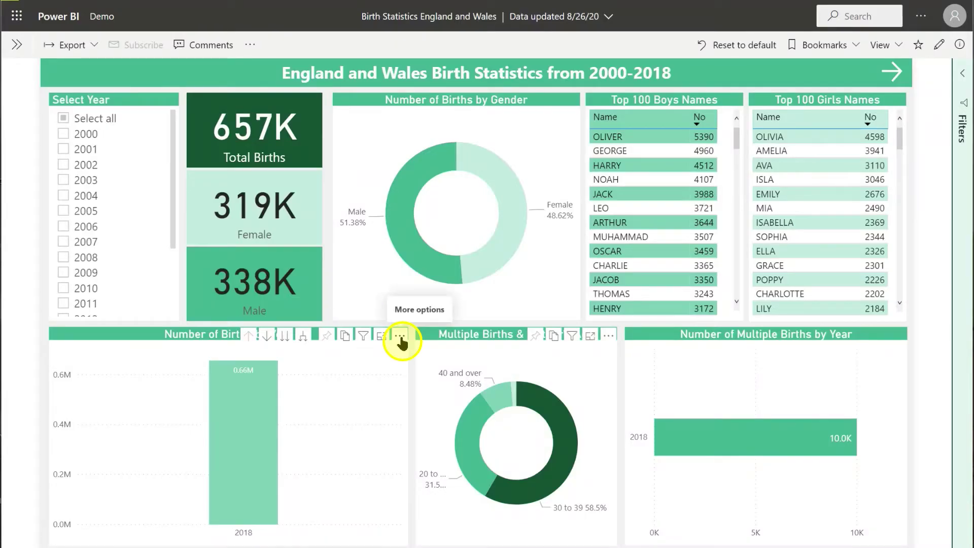
# - View Number of Births by Year as a table for 2018, then return to the report
pyautogui.click(401, 340)
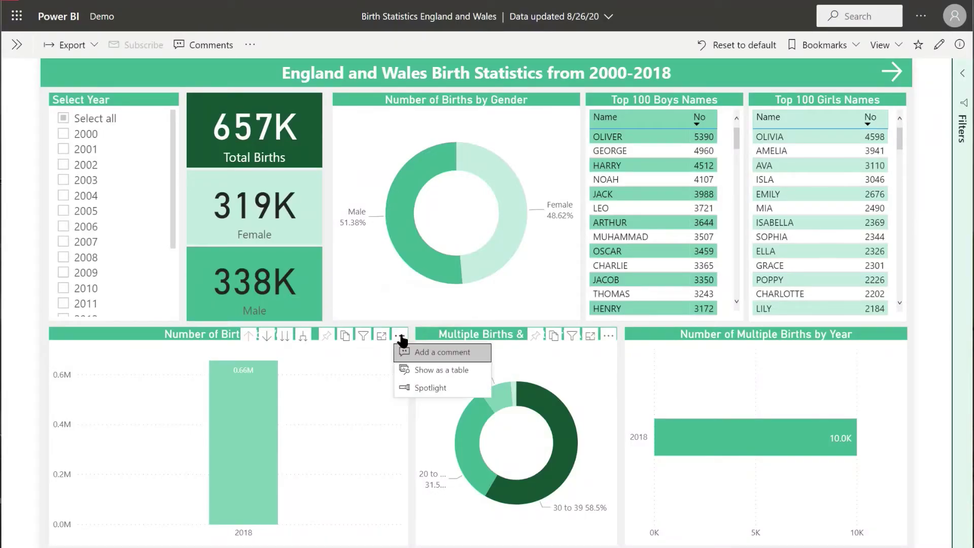
pyautogui.click(428, 373)
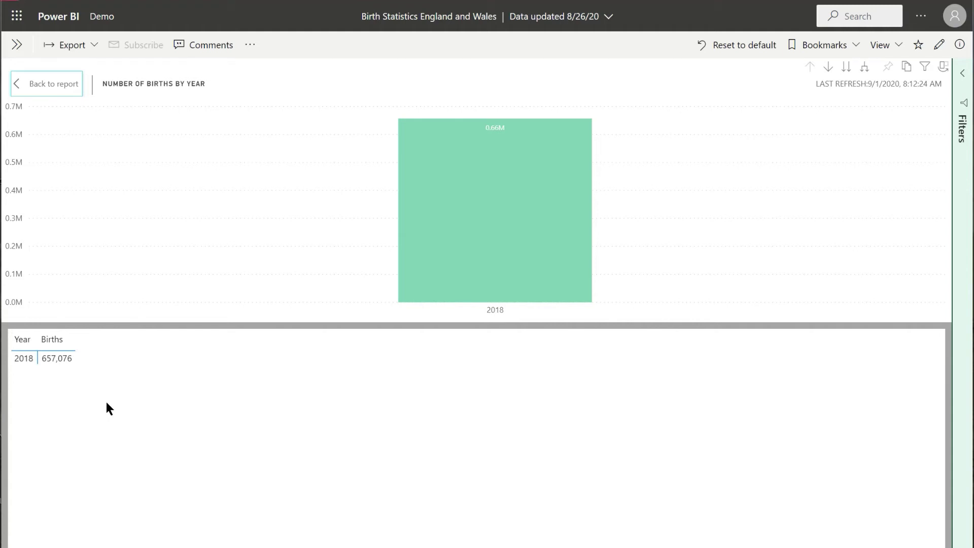
pyautogui.click(51, 84)
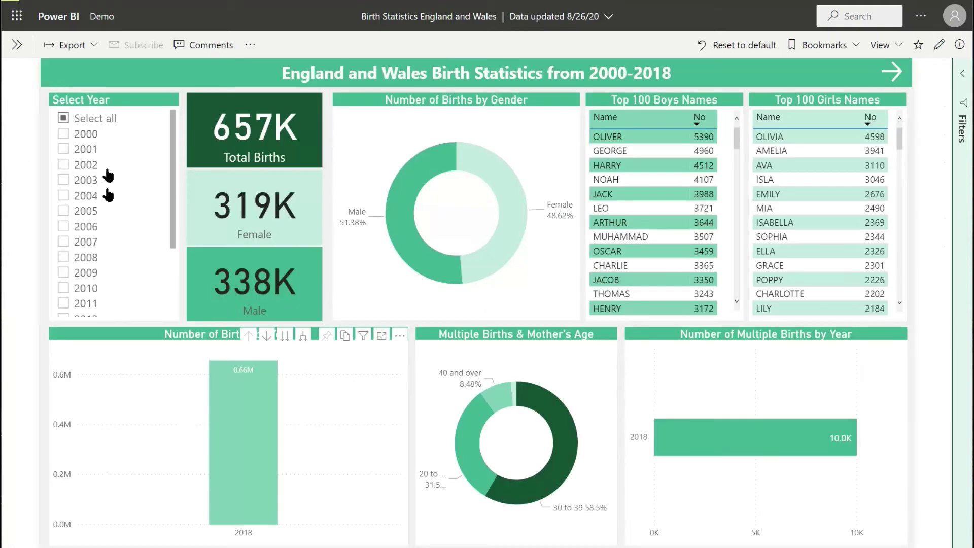
# - Untick 2018 in the year slicer and review every year's births as a table
pyautogui.scroll(-5, 105, 191)
pyautogui.click(63, 308)
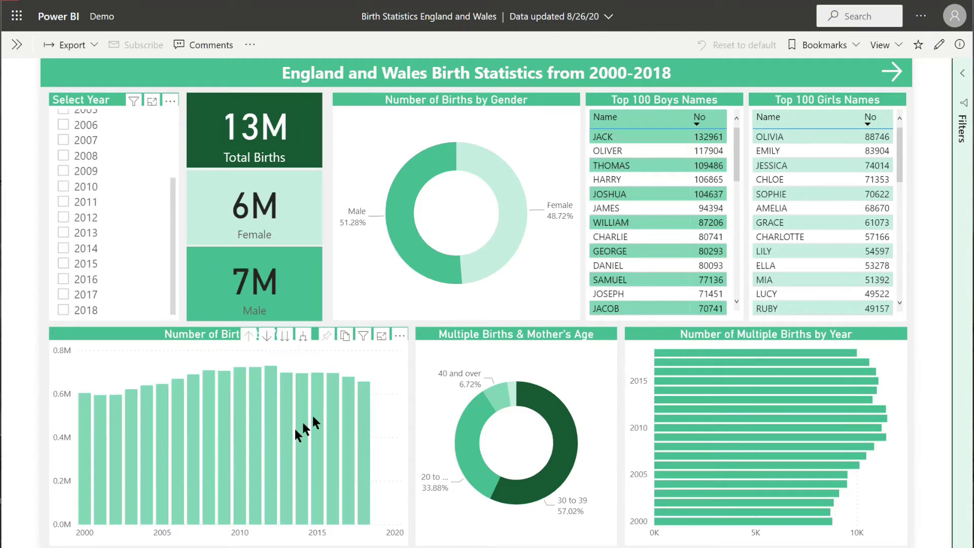
pyautogui.click(400, 336)
pyautogui.click(429, 371)
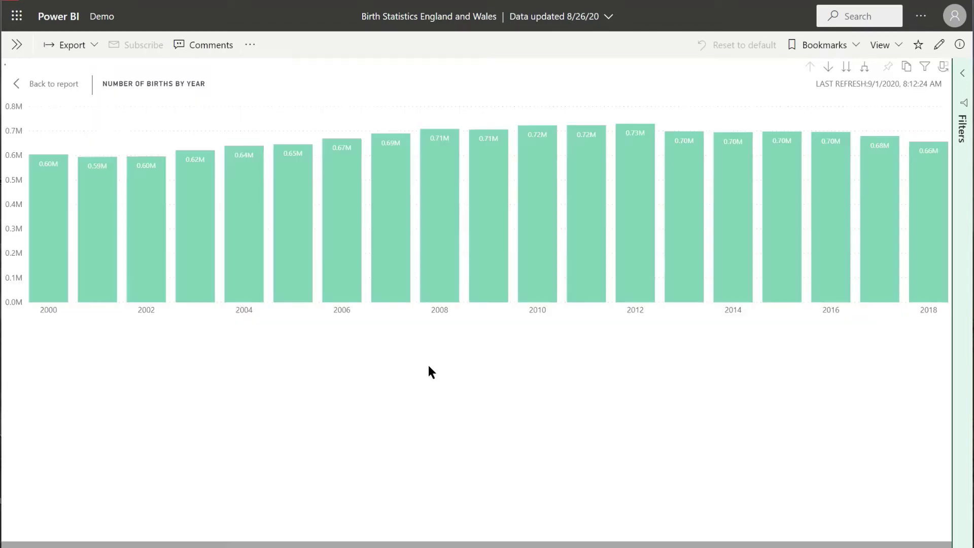
pyautogui.scroll(-2, 264, 443)
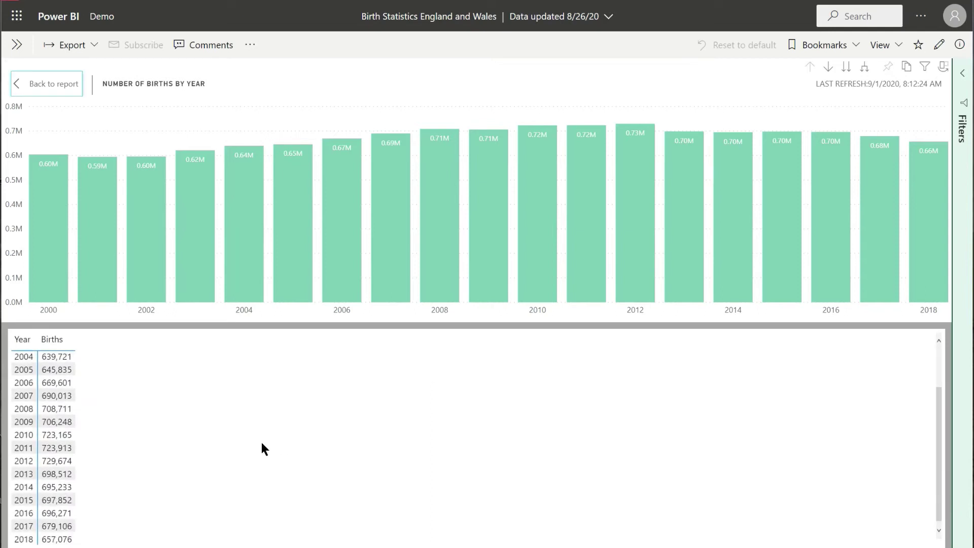
pyautogui.scroll(2, 255, 446)
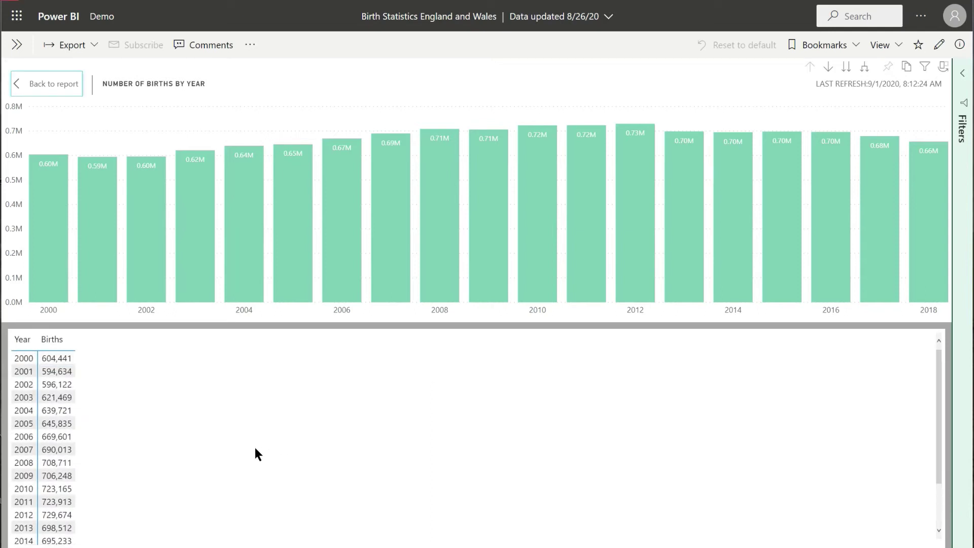
pyautogui.click(65, 86)
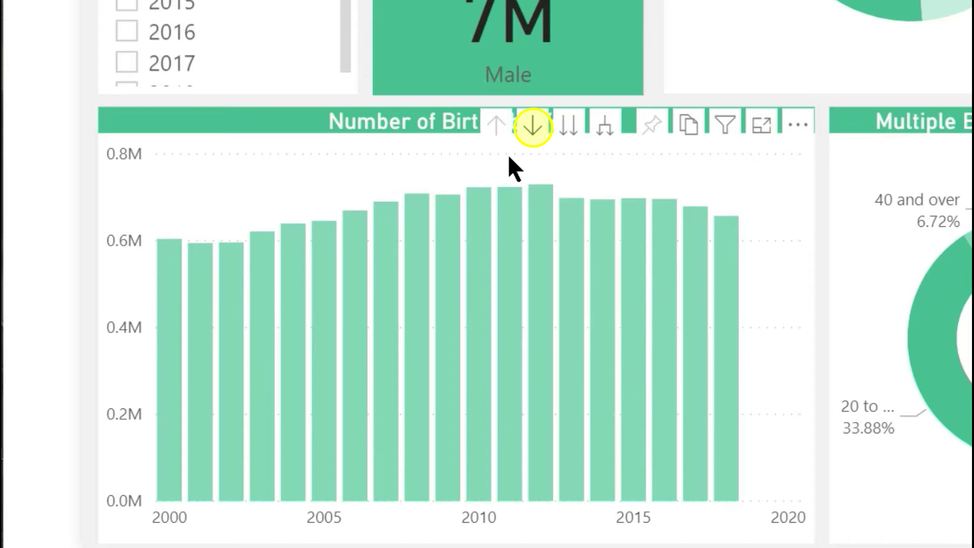
# - Turn on drill-down for the births chart, inspect 2010's monthly births, then drill back up
pyautogui.click(533, 127)
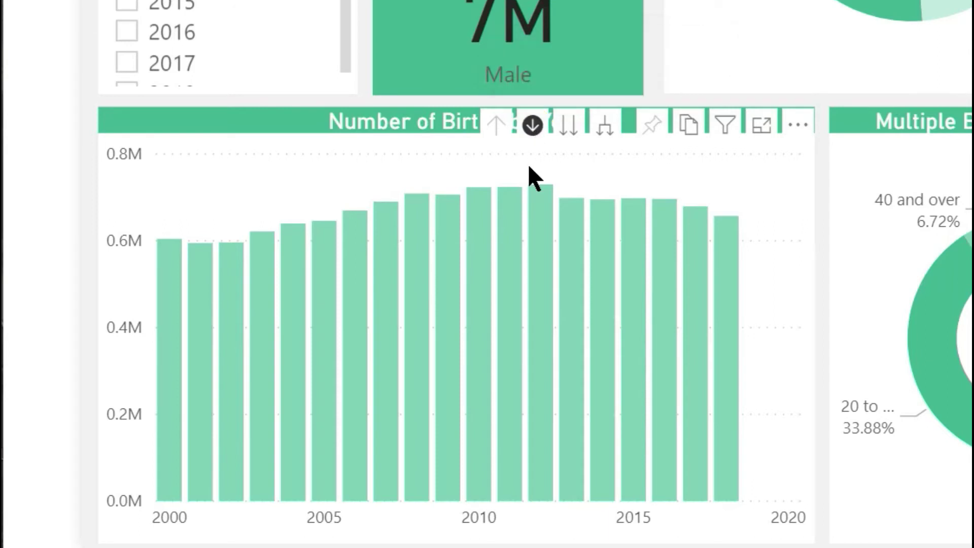
pyautogui.moveTo(480, 288)
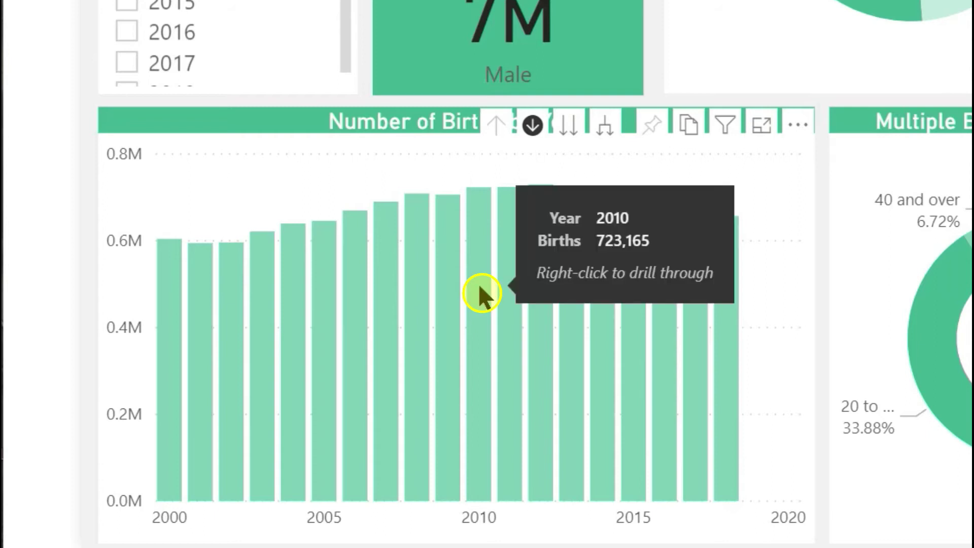
pyautogui.click(479, 288)
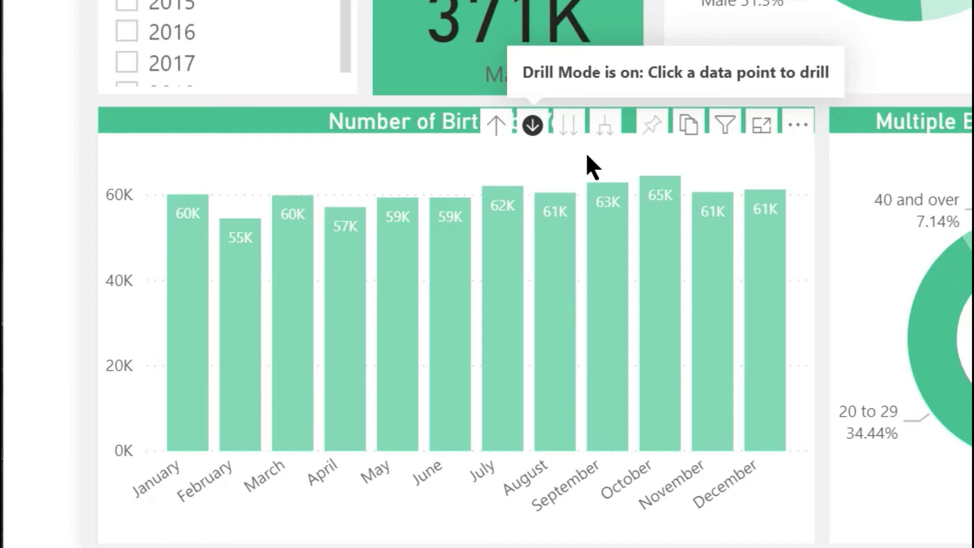
pyautogui.click(497, 132)
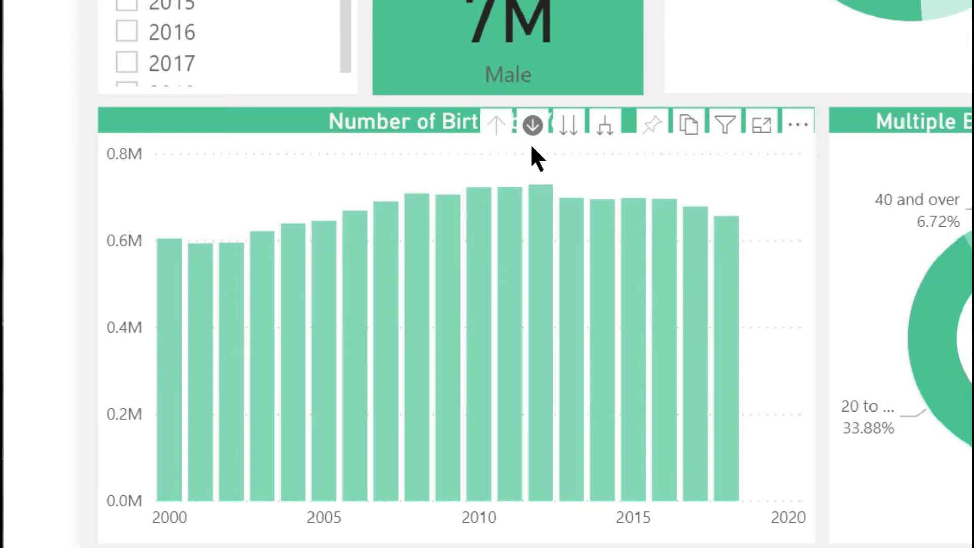
# - Drill into 2000's monthly births, then return the chart to yearly totals
pyautogui.click(168, 356)
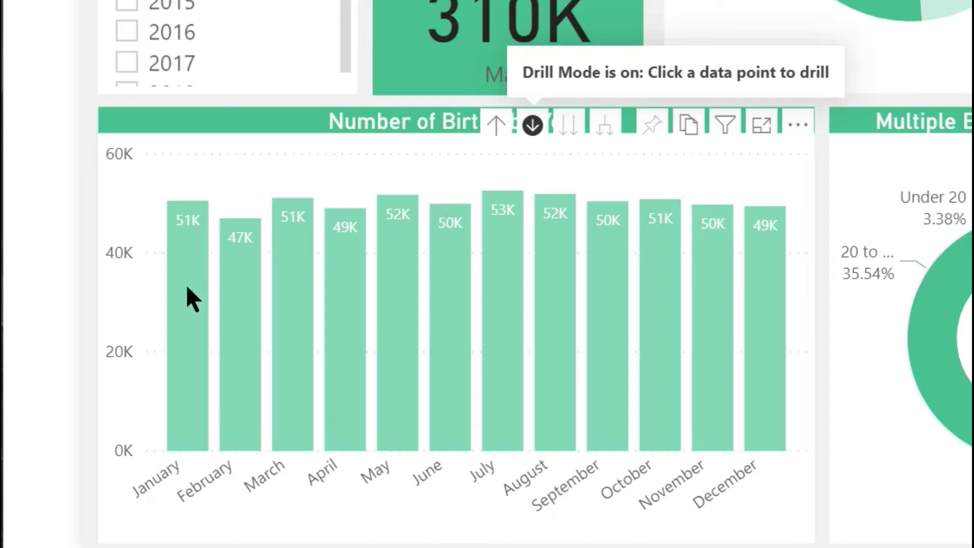
pyautogui.moveTo(187, 290)
pyautogui.click(533, 125)
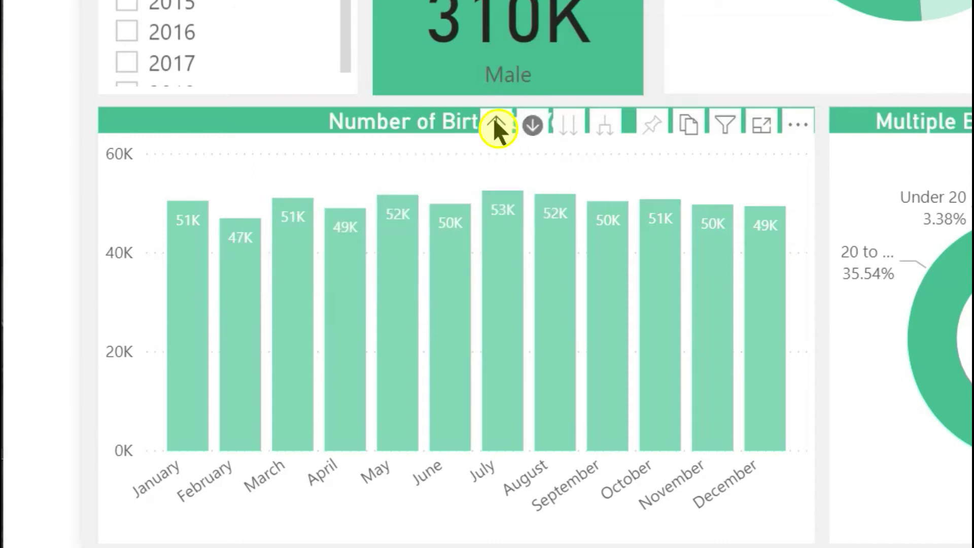
pyautogui.click(496, 124)
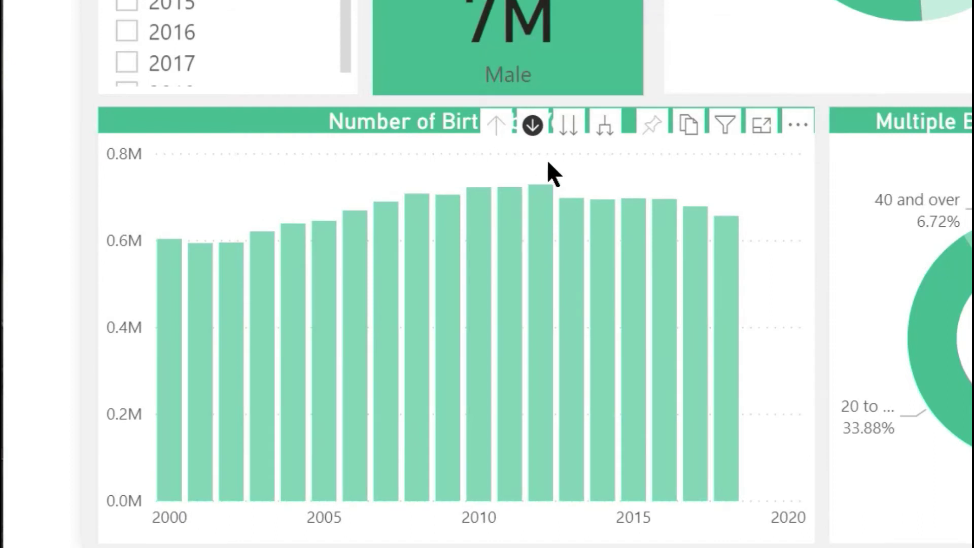
# - Switch the births chart to monthly totals across all years, view it enlarged, then return
pyautogui.click(533, 125)
pyautogui.click(570, 127)
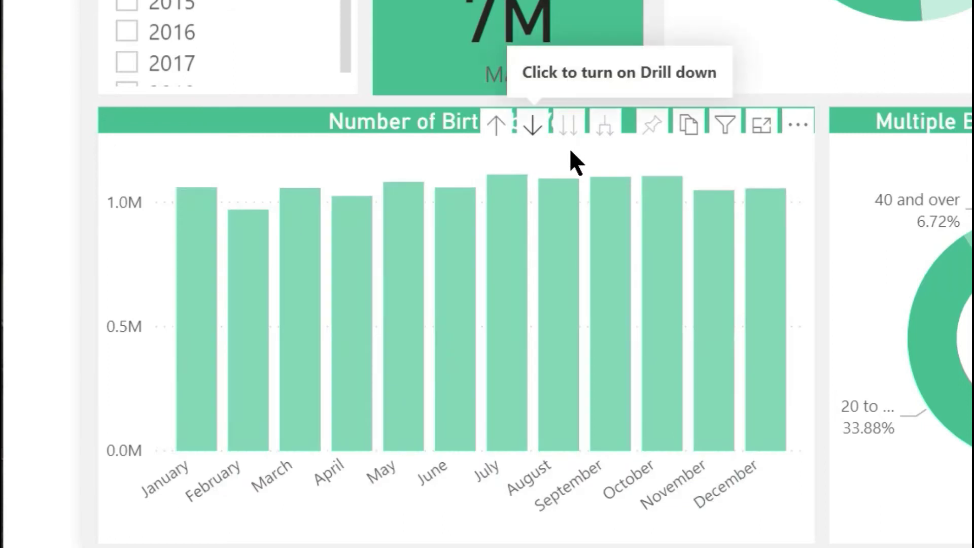
pyautogui.click(759, 132)
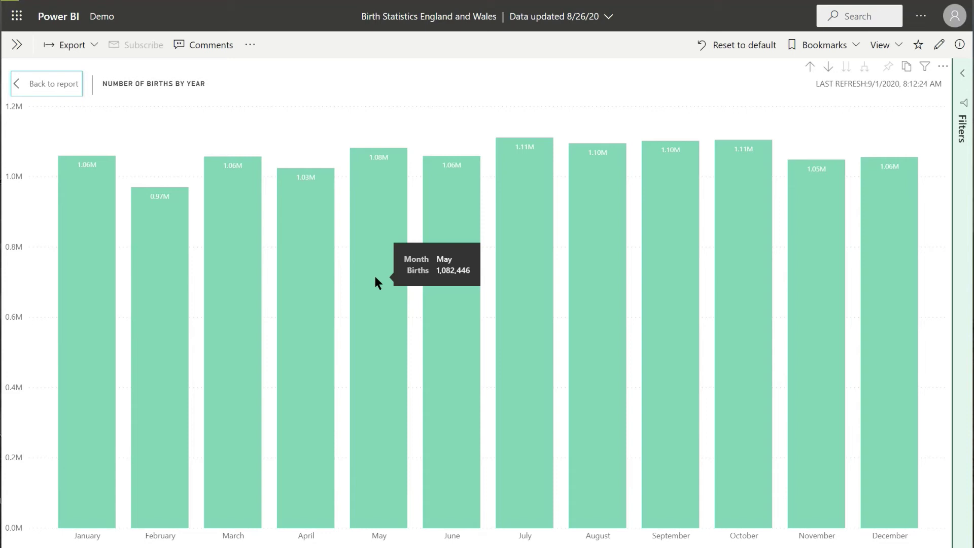
pyautogui.click(48, 90)
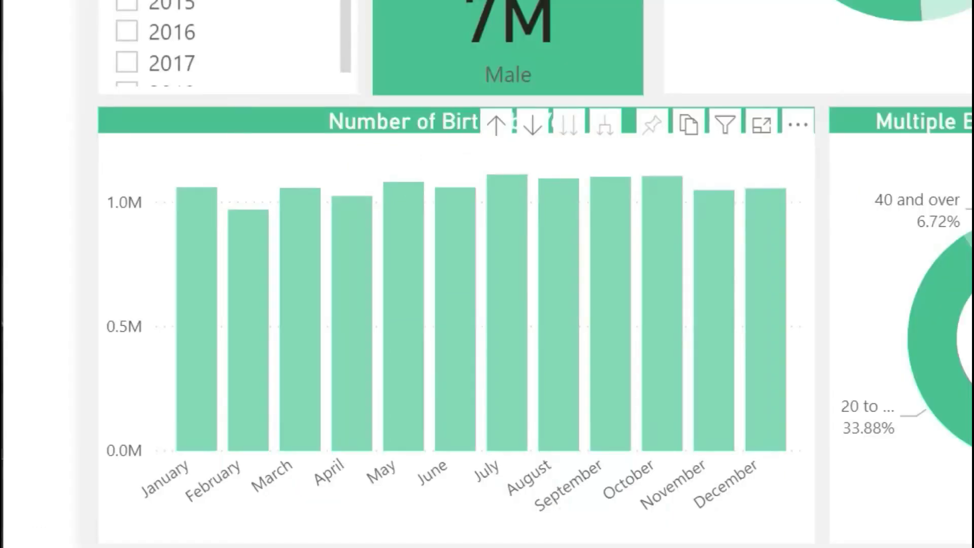
# - Expand the births chart to every year-month, browse it enlarged, then drill back to yearly totals
pyautogui.click(493, 127)
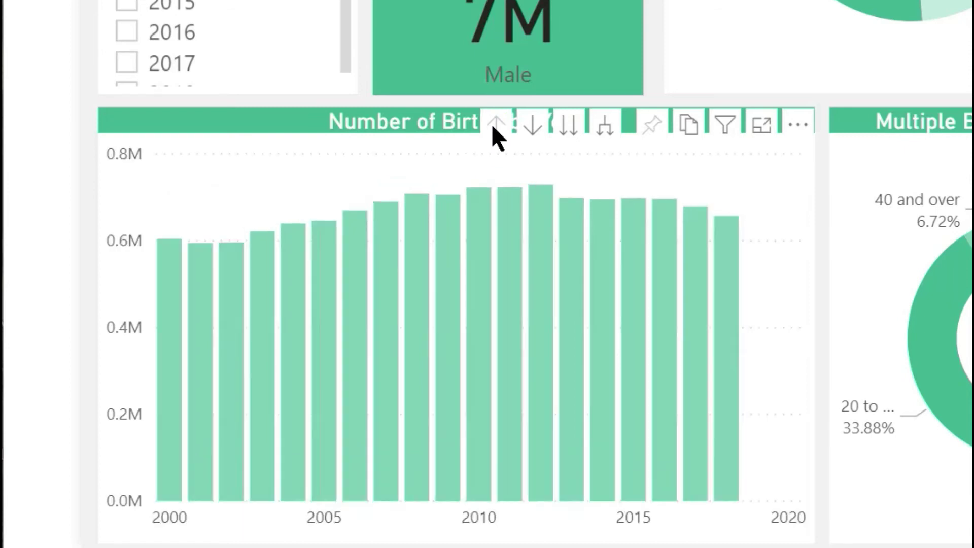
pyautogui.click(606, 127)
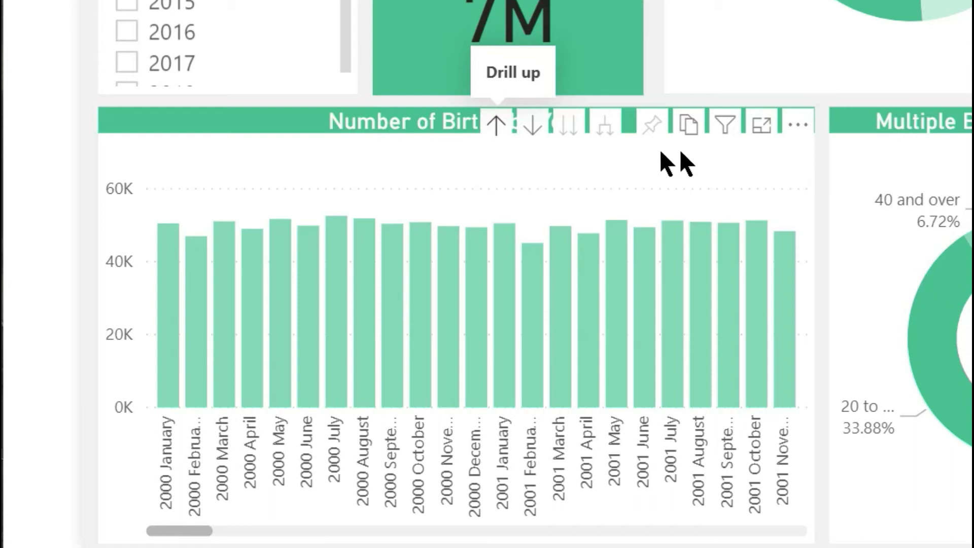
pyautogui.click(764, 126)
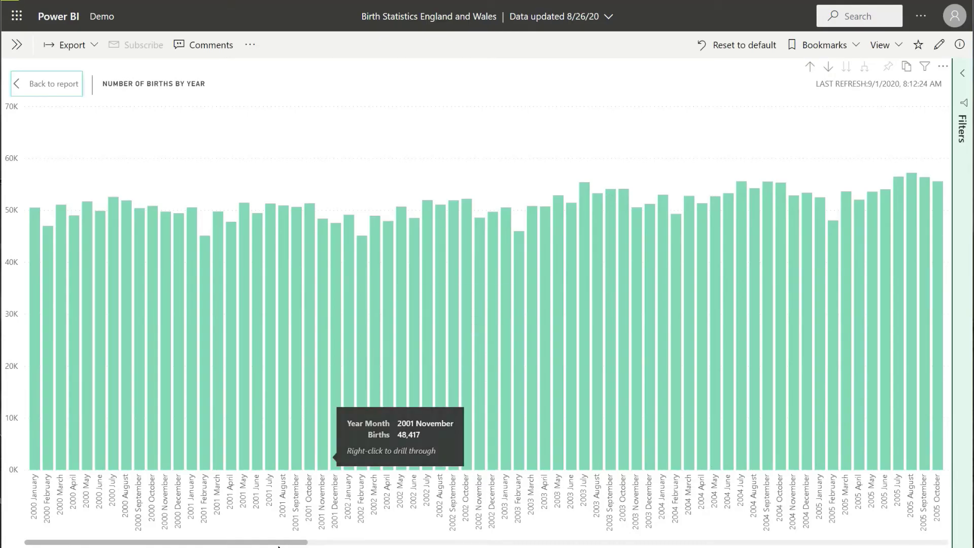
pyautogui.moveTo(285, 545); pyautogui.dragTo(770, 545)
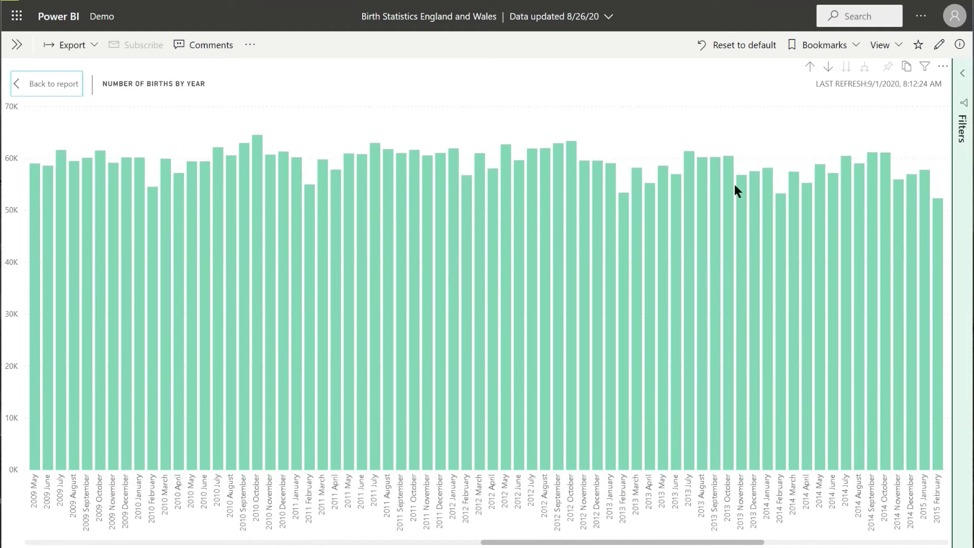
pyautogui.click(809, 68)
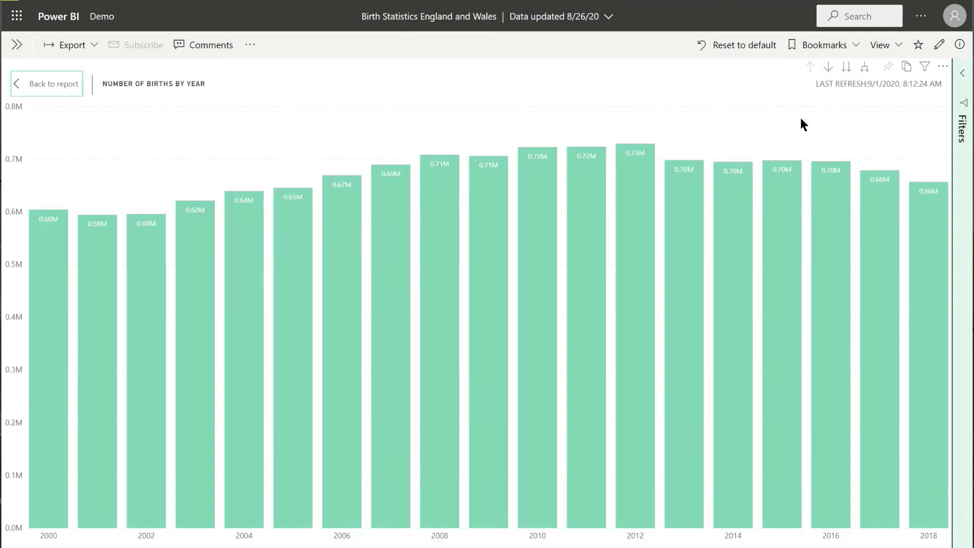
pyautogui.click(47, 85)
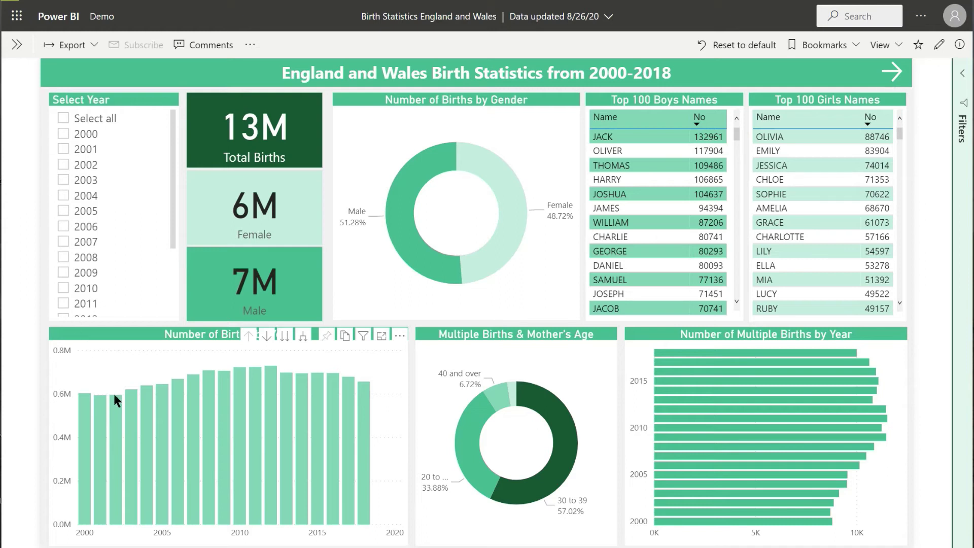
# - Bring up the 2015 bar's menu in Number of Births by Year, showing the Year Details drill-through
pyautogui.moveTo(128, 435)
pyautogui.moveTo(312, 417)
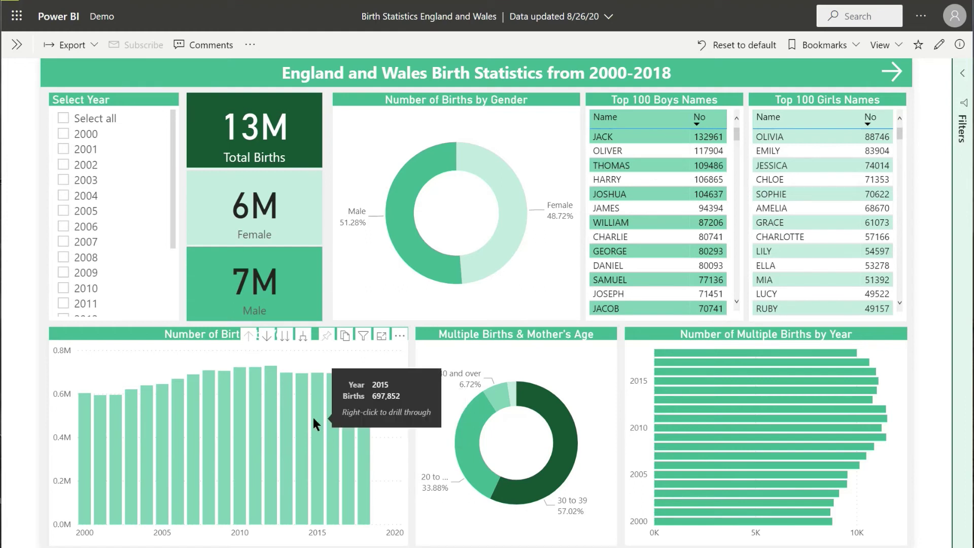
pyautogui.rightClick(313, 417)
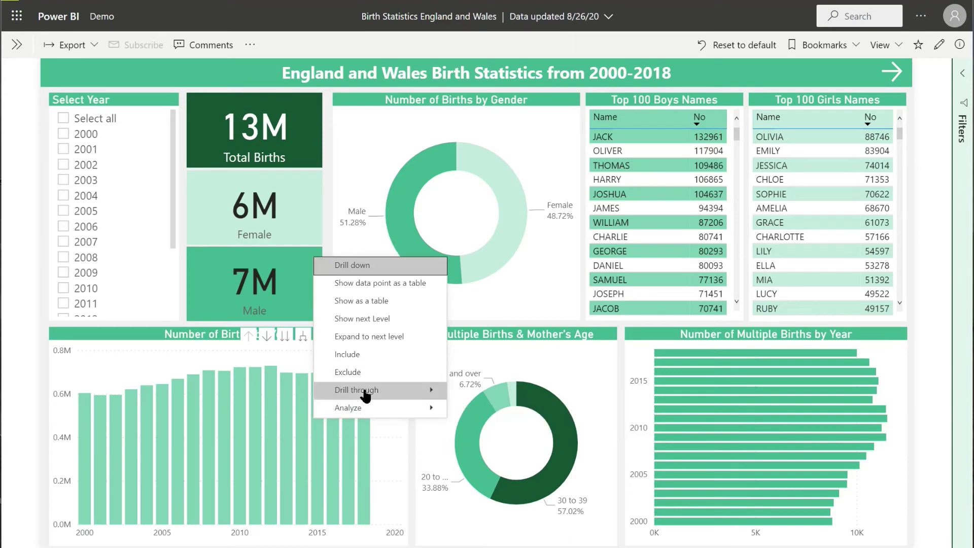
# - Drill through to the 2015 Year Details page, showing 698K total births
pyautogui.moveTo(411, 390)
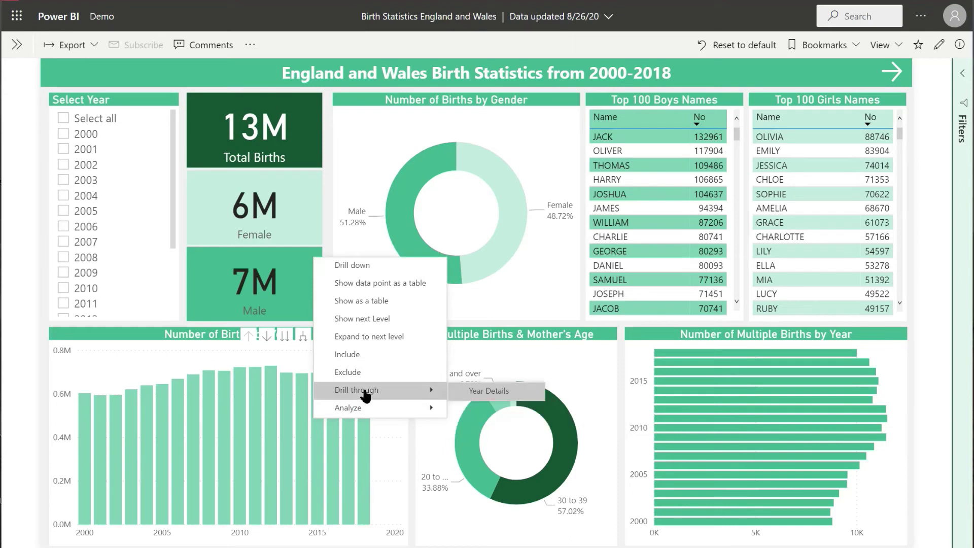
pyautogui.click(495, 400)
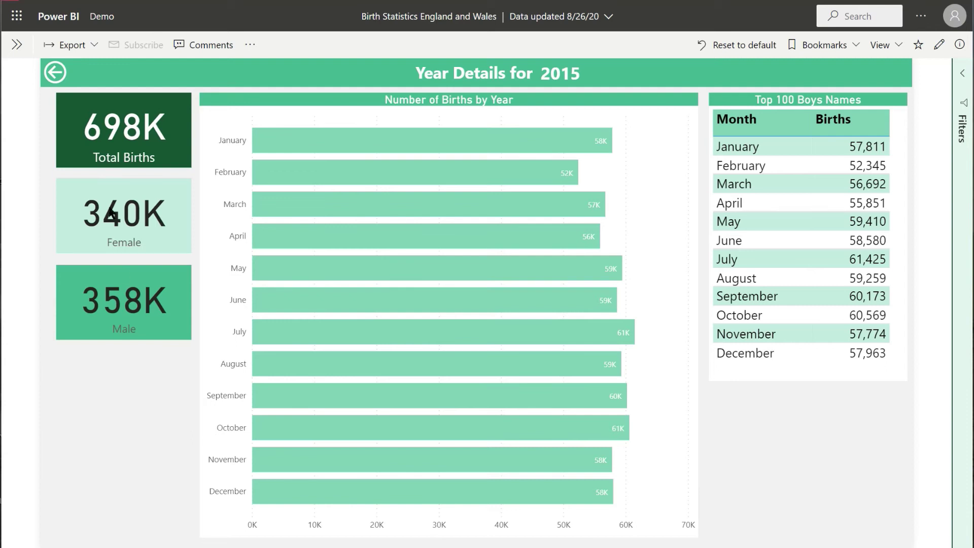
# - Return to the overview page, spotlight the Total Births card, then clear the spotlight
pyautogui.click(55, 73)
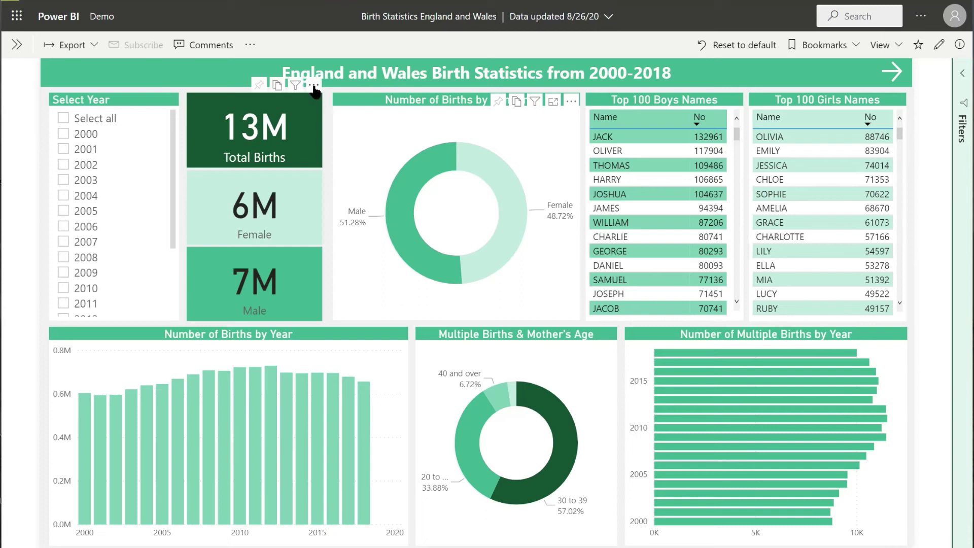
pyautogui.click(314, 85)
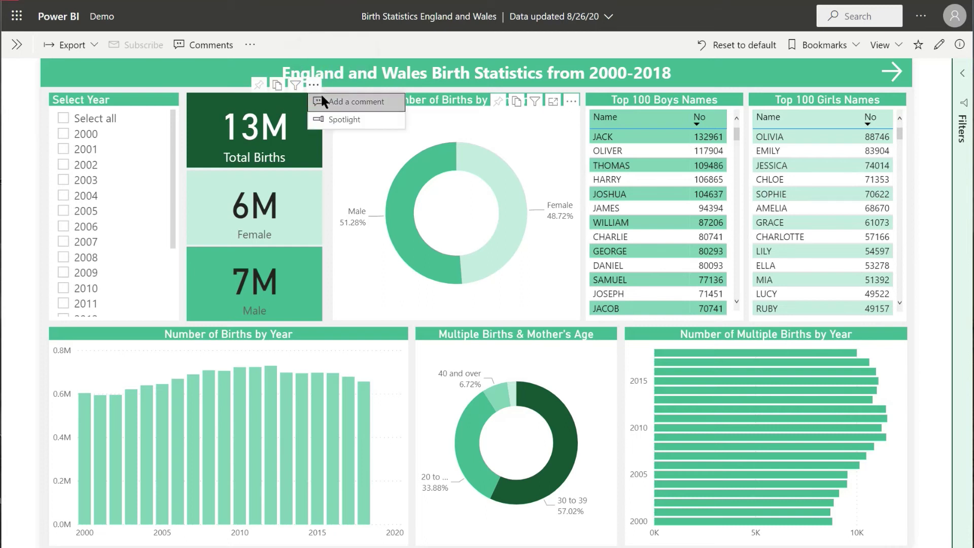
pyautogui.click(336, 122)
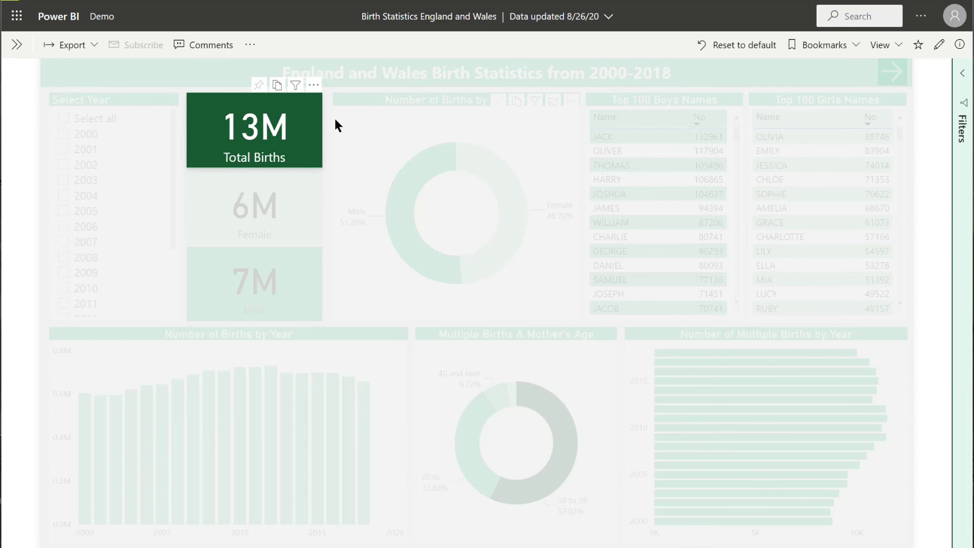
pyautogui.click(340, 148)
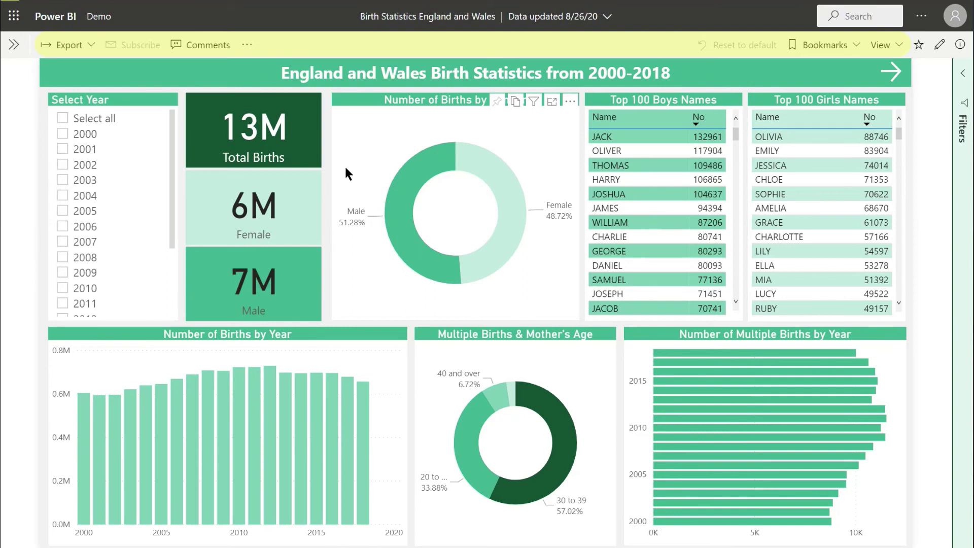
# - Move to the next report page, Top 100 Baby Names
pyautogui.click(888, 73)
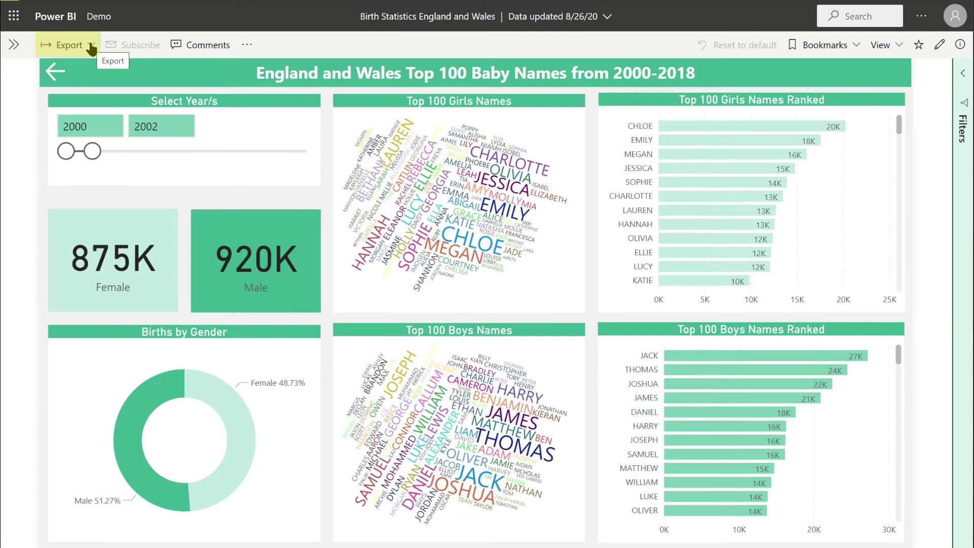
# - Export the report to PDF with 'Export with' set to Default Values
pyautogui.click(90, 45)
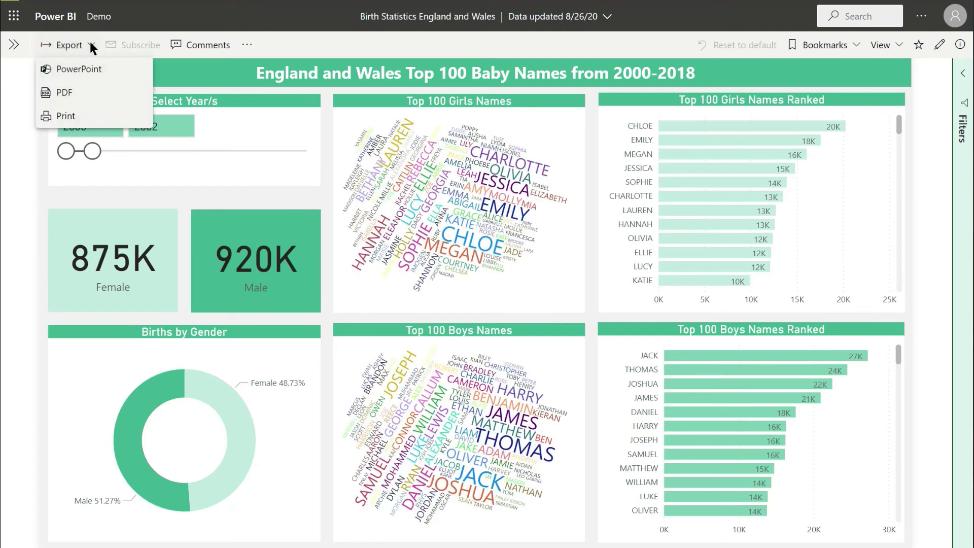
pyautogui.click(82, 92)
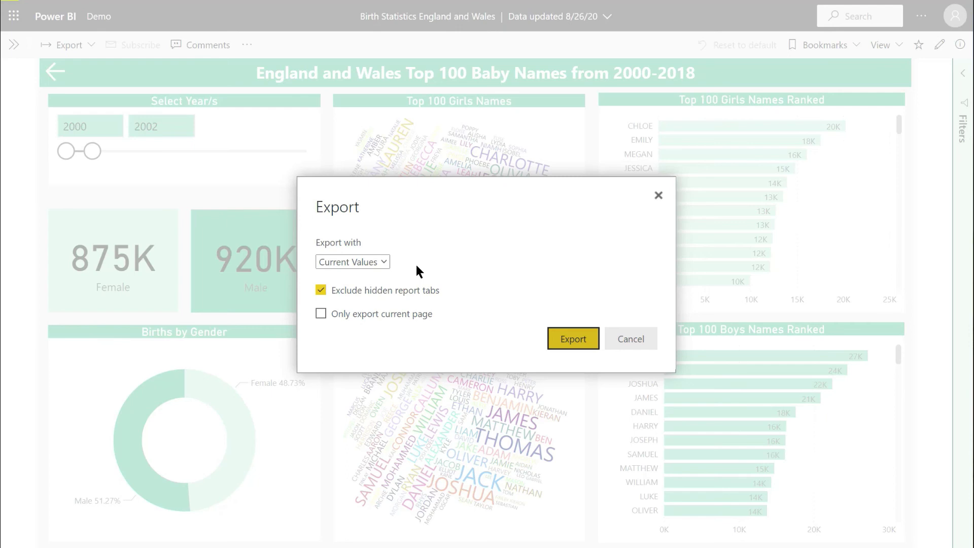
pyautogui.click(381, 263)
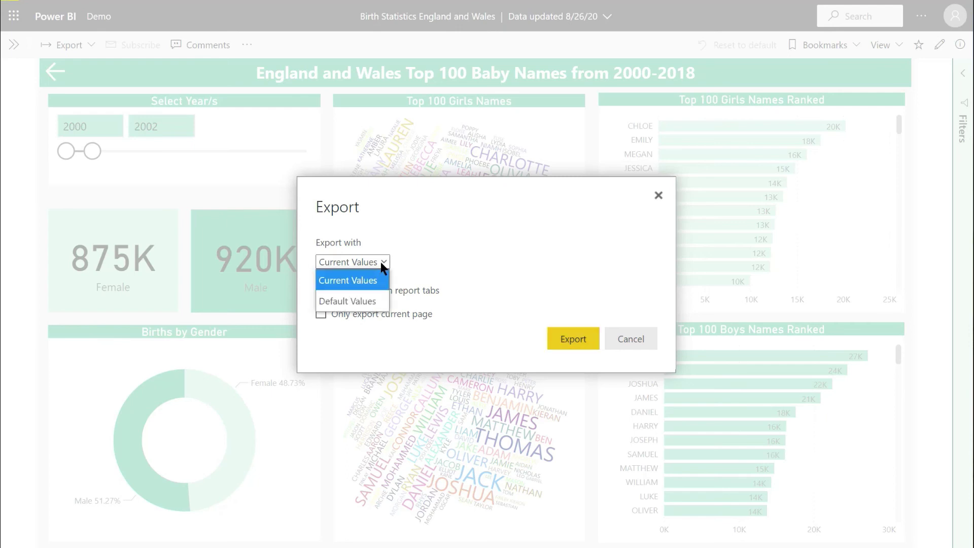
pyautogui.click(361, 300)
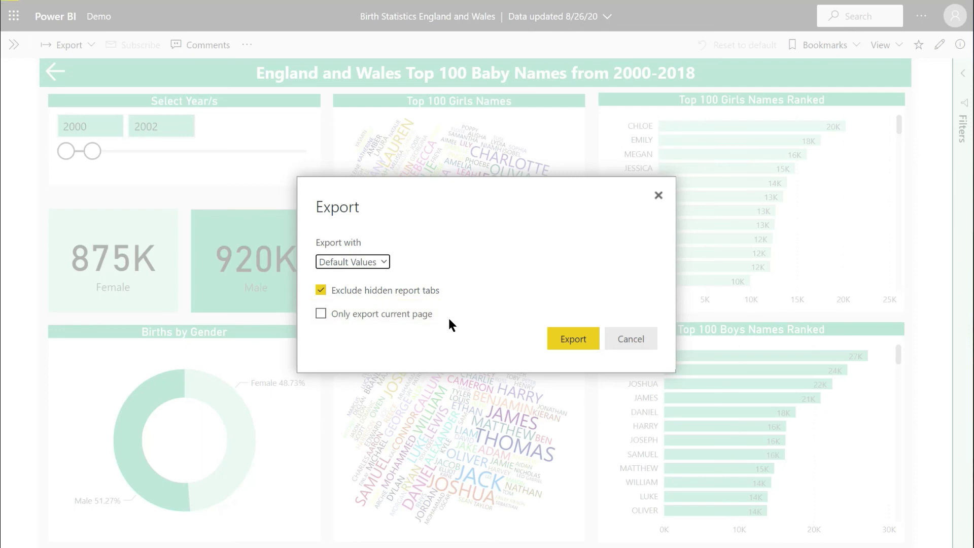
pyautogui.click(570, 342)
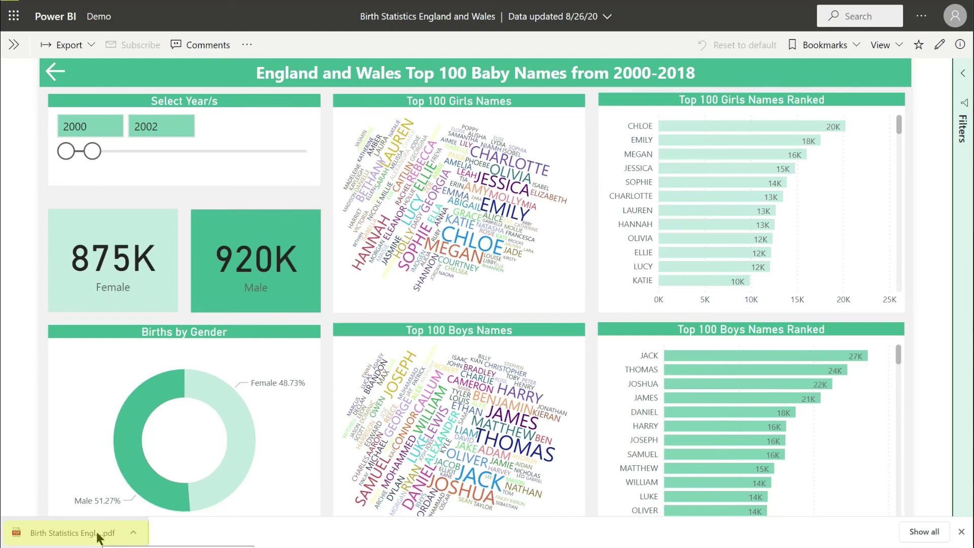
# - Open Birth Statistics England and Wales (3).pdf and scroll through pages 1 and 2
pyautogui.click(98, 540)
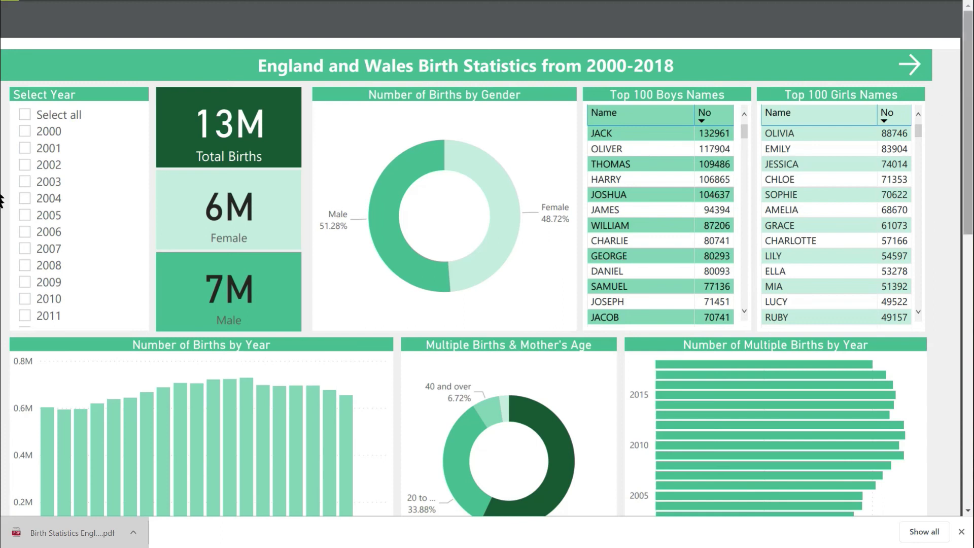
pyautogui.click(969, 439)
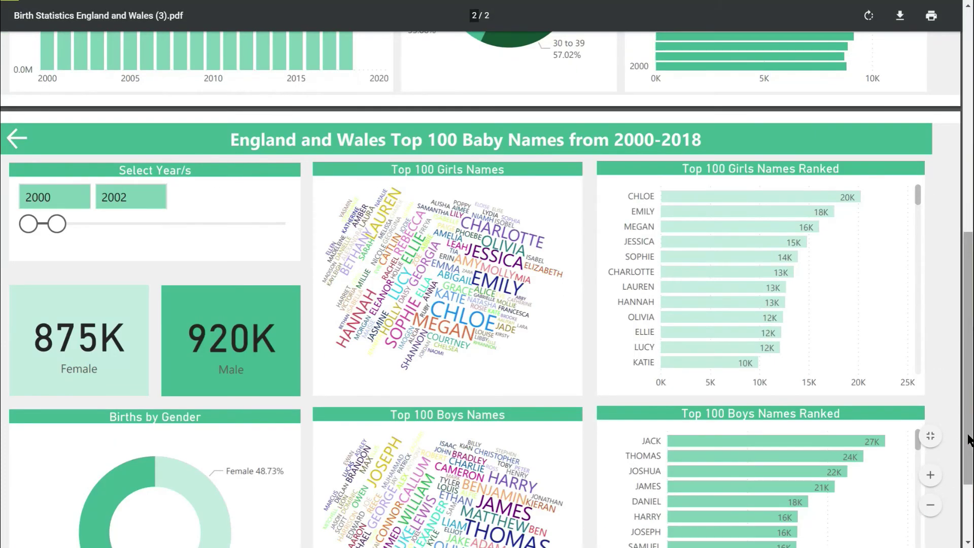
pyautogui.moveTo(969, 439); pyautogui.dragTo(969, 491)
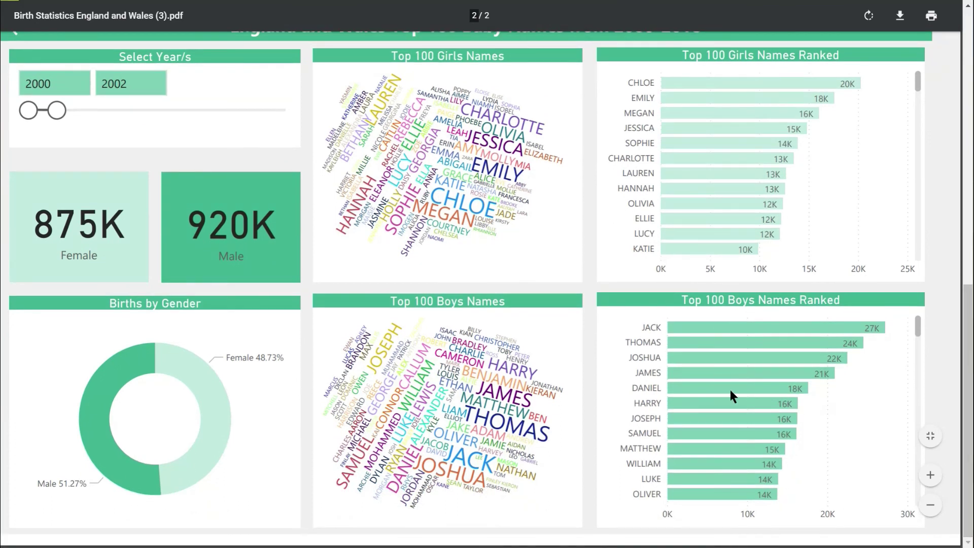
pyautogui.moveTo(969, 398); pyautogui.dragTo(970, 341)
pyautogui.click(13, 33)
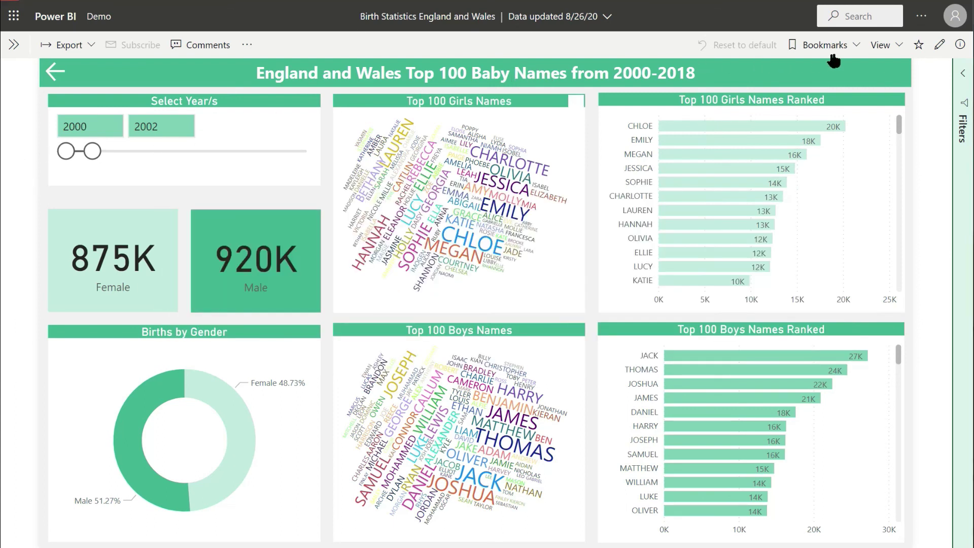
# - Drag the Select Year/s slider's right end to 2014 so the page covers 2000–2014
pyautogui.click(854, 51)
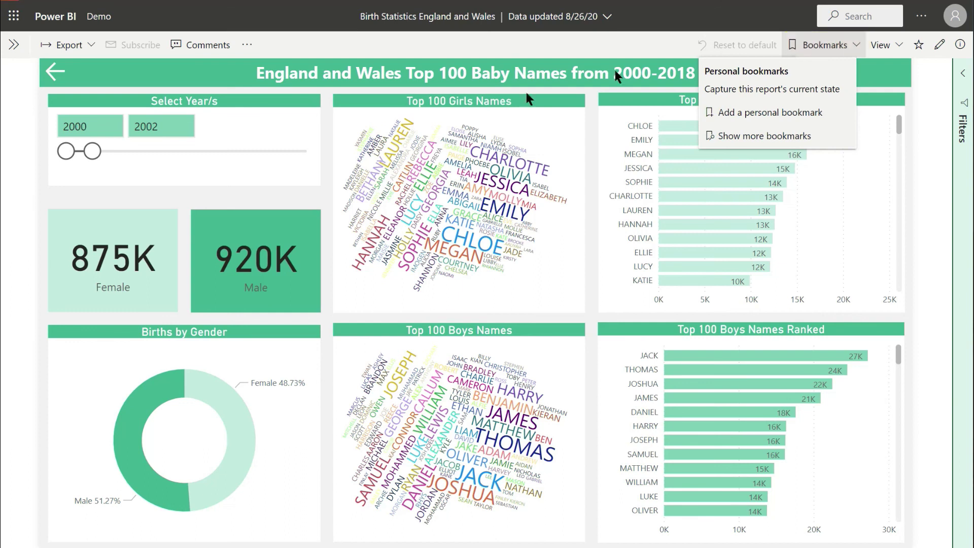
pyautogui.click(267, 193)
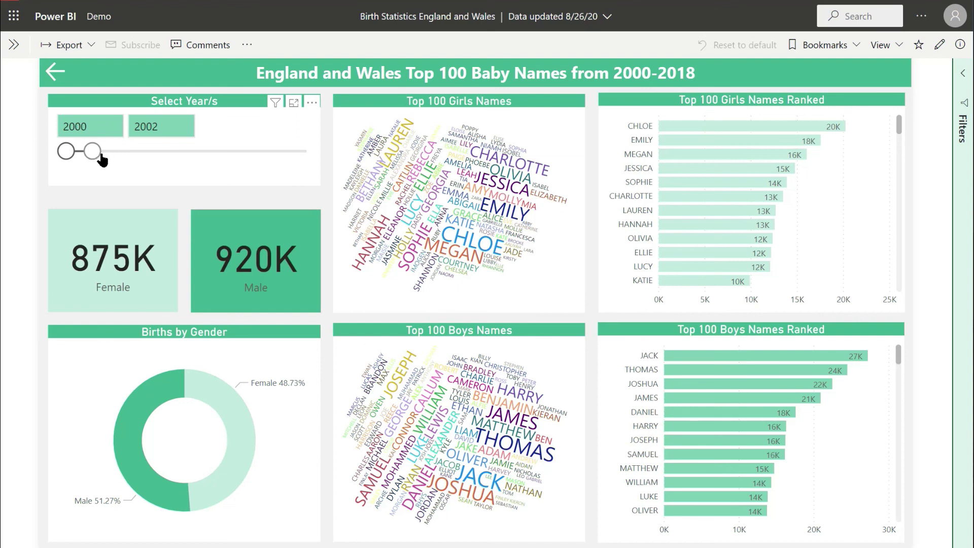
pyautogui.moveTo(93, 155); pyautogui.dragTo(251, 162)
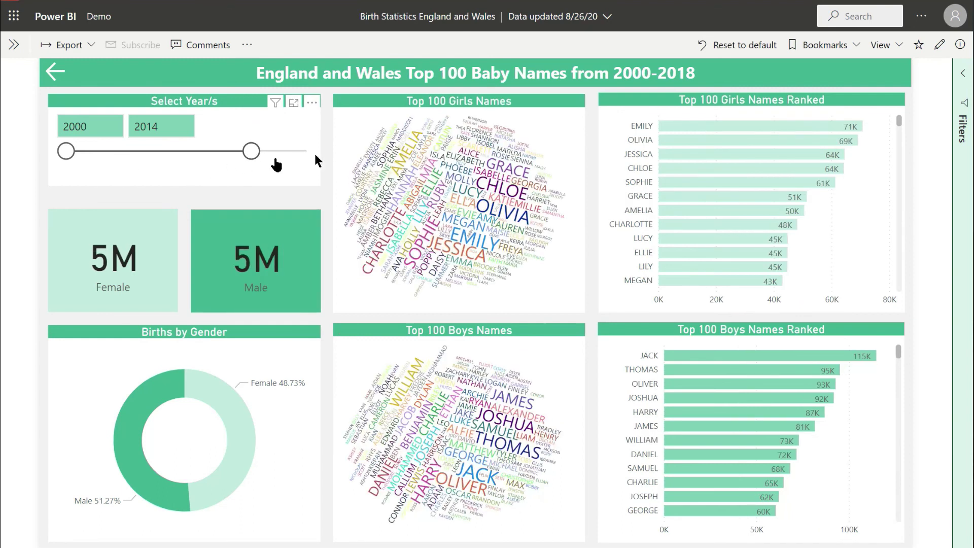
# - Save a personal bookmark named '2000 to 2014', then reset the report to default
pyautogui.click(856, 48)
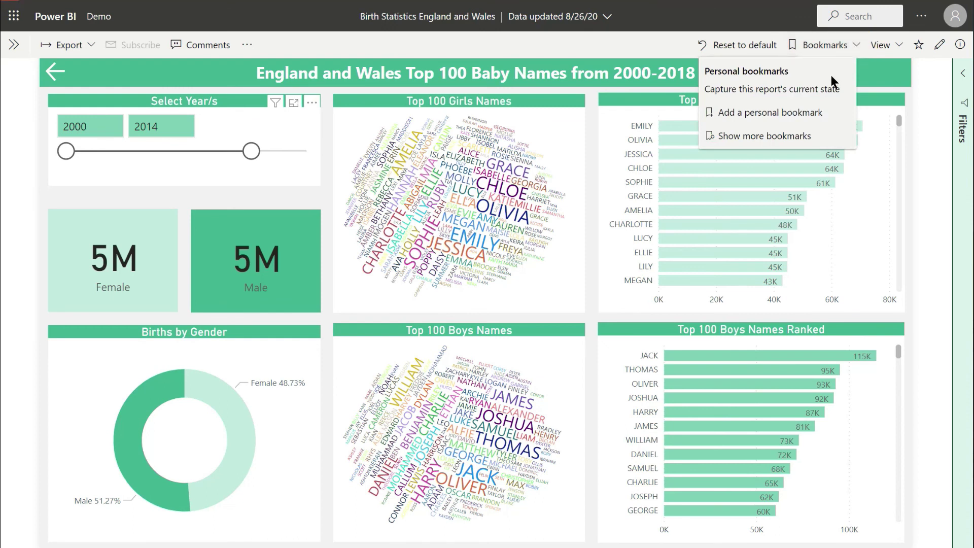
pyautogui.click(784, 116)
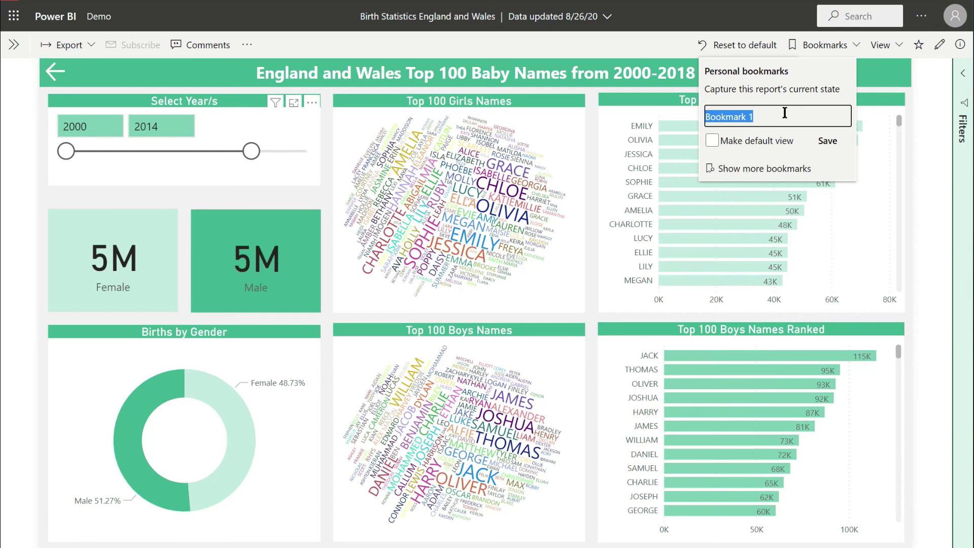
pyautogui.write('2000')
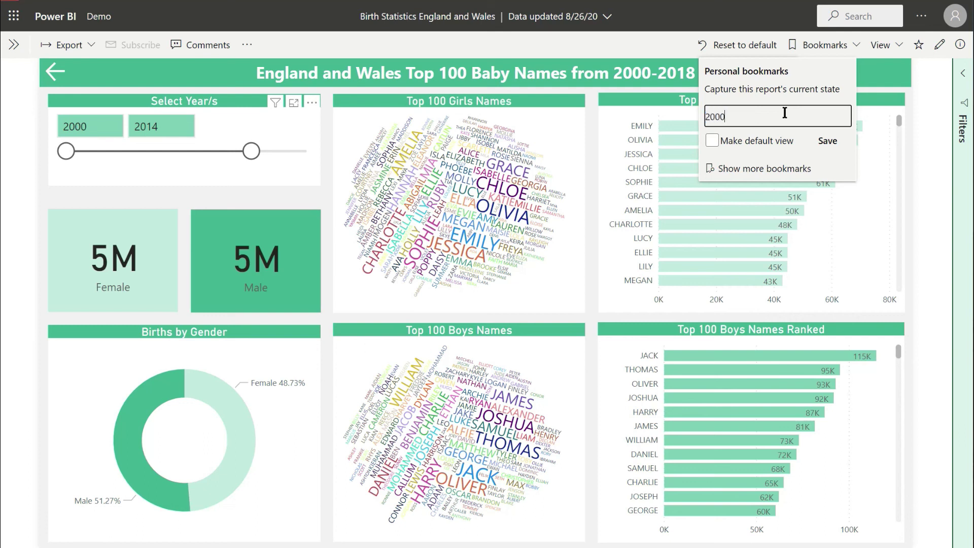
pyautogui.write(' to 2014')
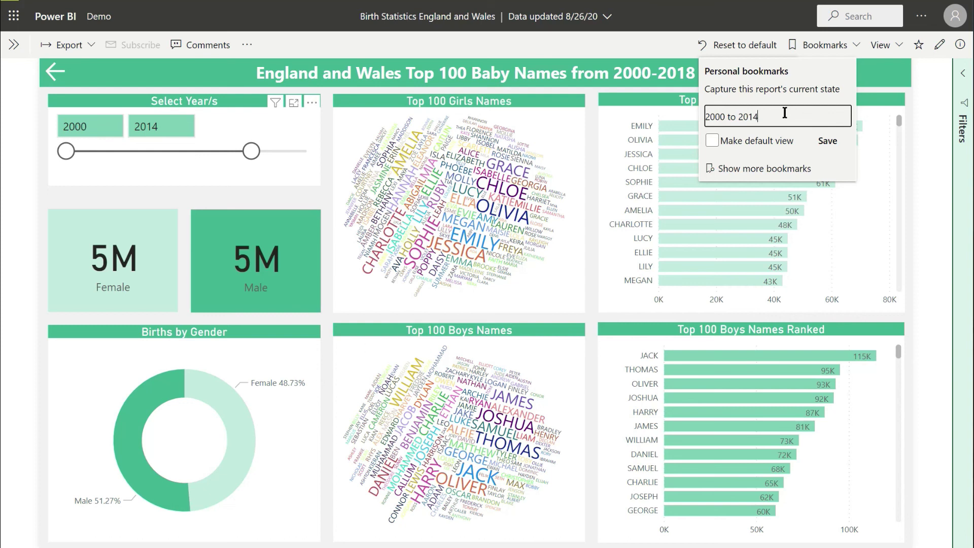
pyautogui.click(830, 142)
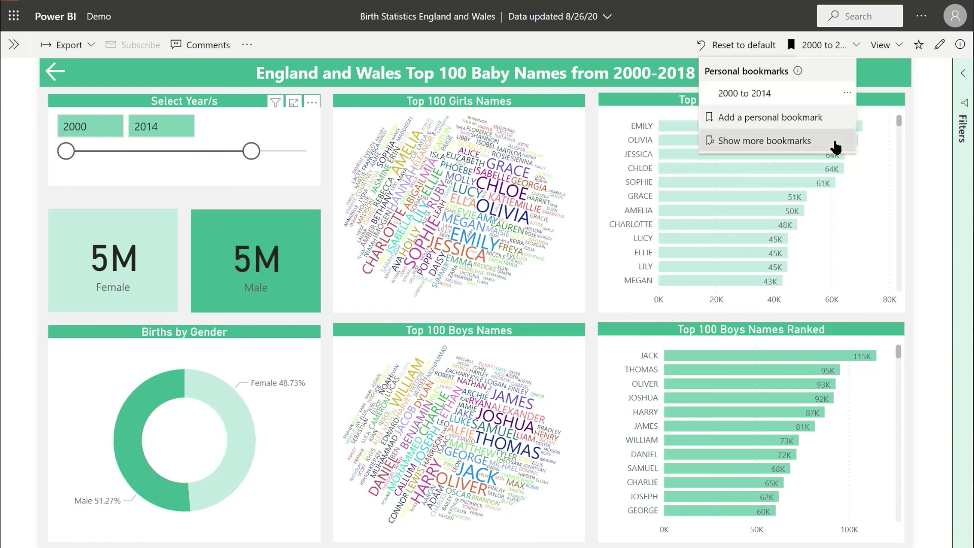
pyautogui.click(742, 44)
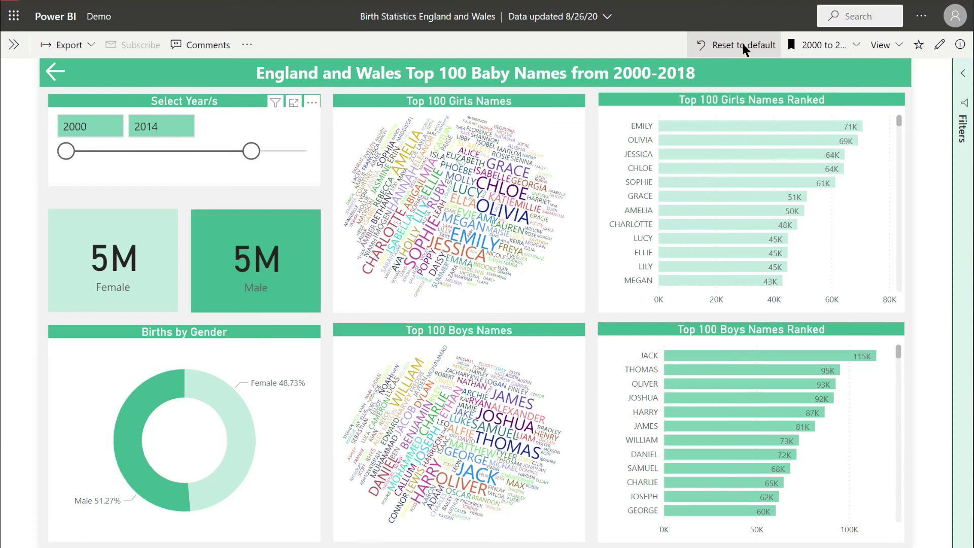
pyautogui.click(568, 316)
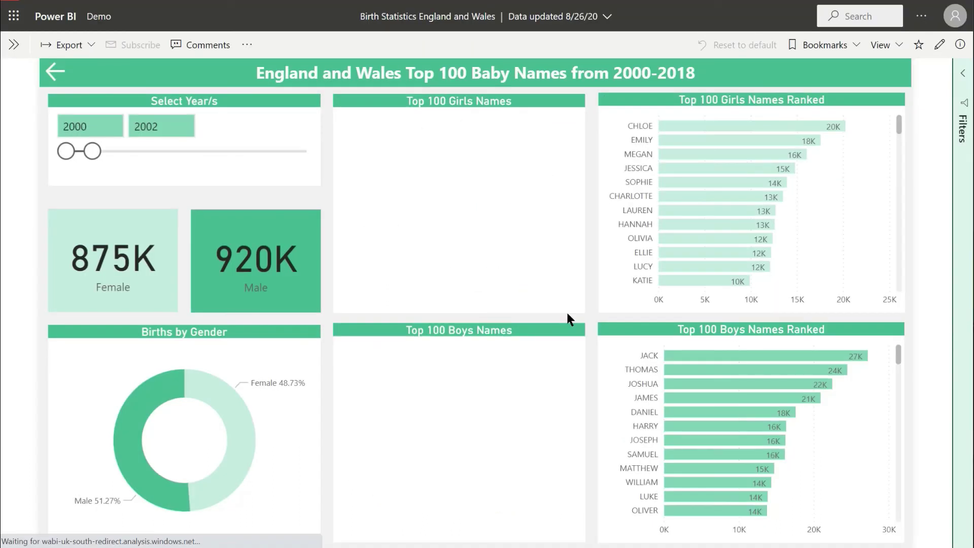
pyautogui.click(856, 47)
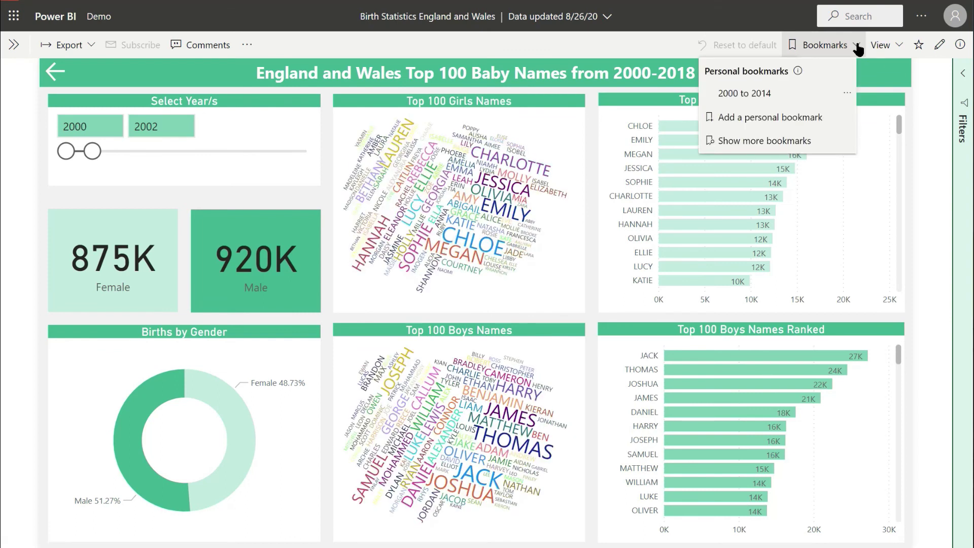
pyautogui.click(742, 95)
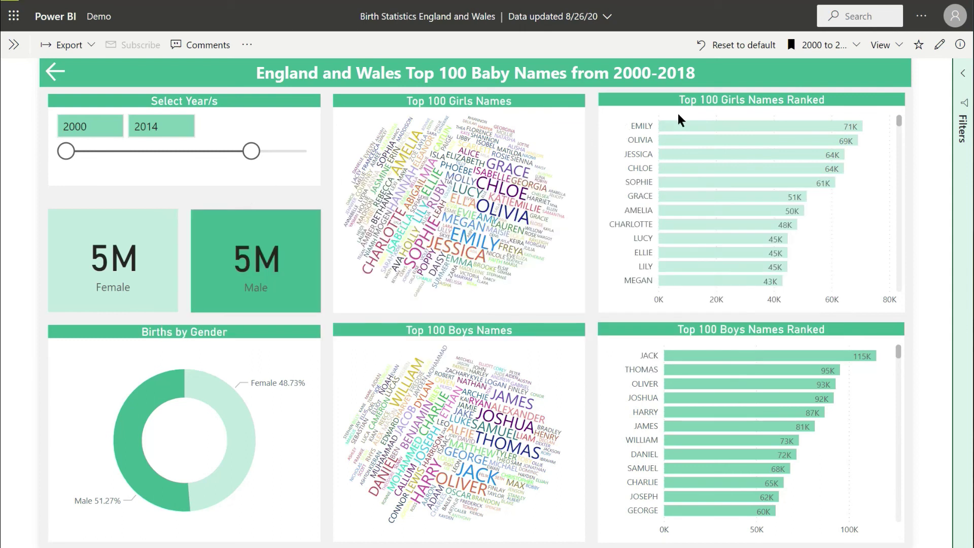
# - Switch the baby names page to the High-contrast #2 colour scheme from the View menu
pyautogui.click(898, 51)
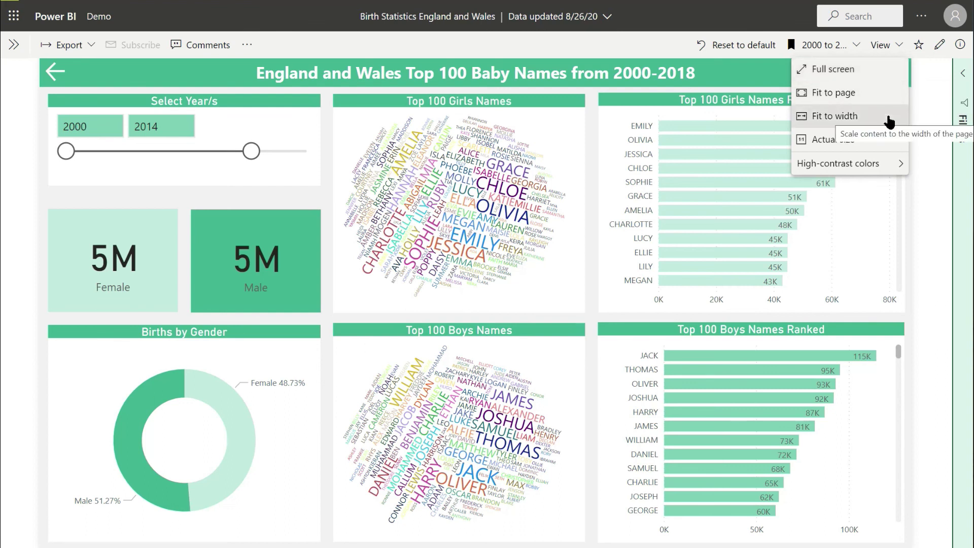
pyautogui.moveTo(876, 171)
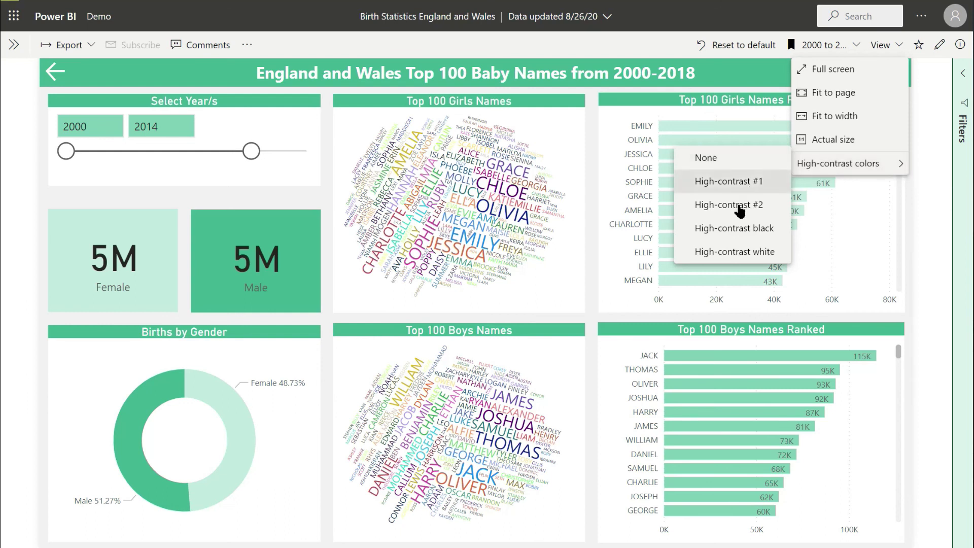
pyautogui.click(740, 208)
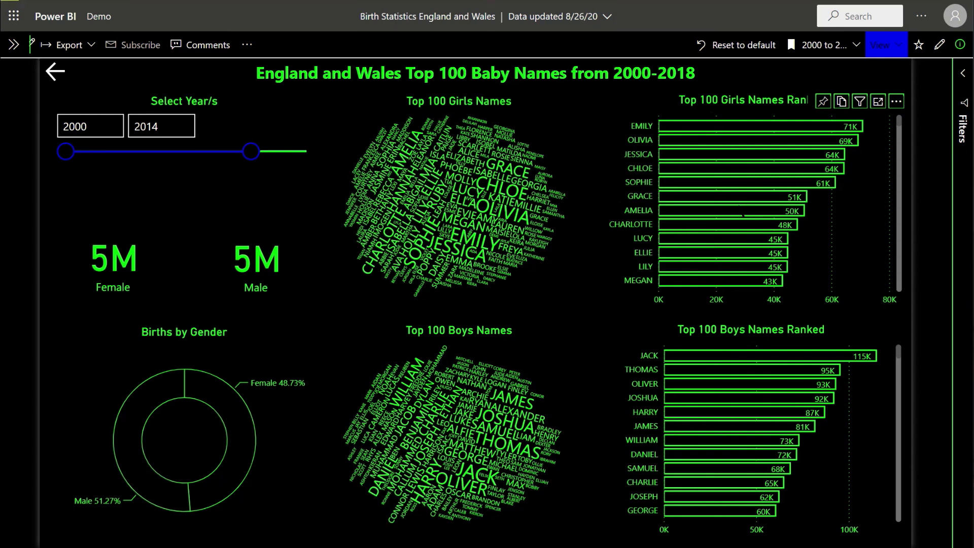
# - Set high-contrast colours to None from the View menu
pyautogui.click(898, 45)
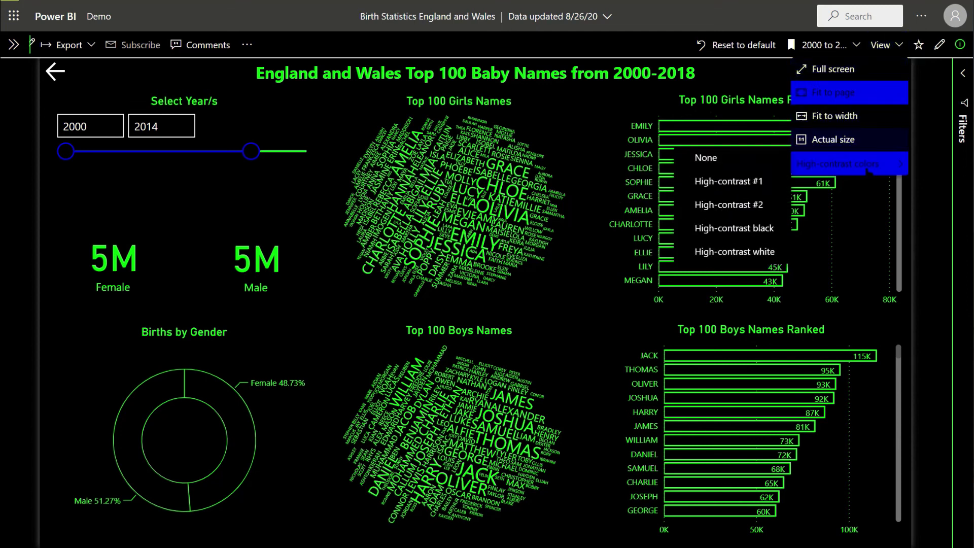
pyautogui.click(720, 164)
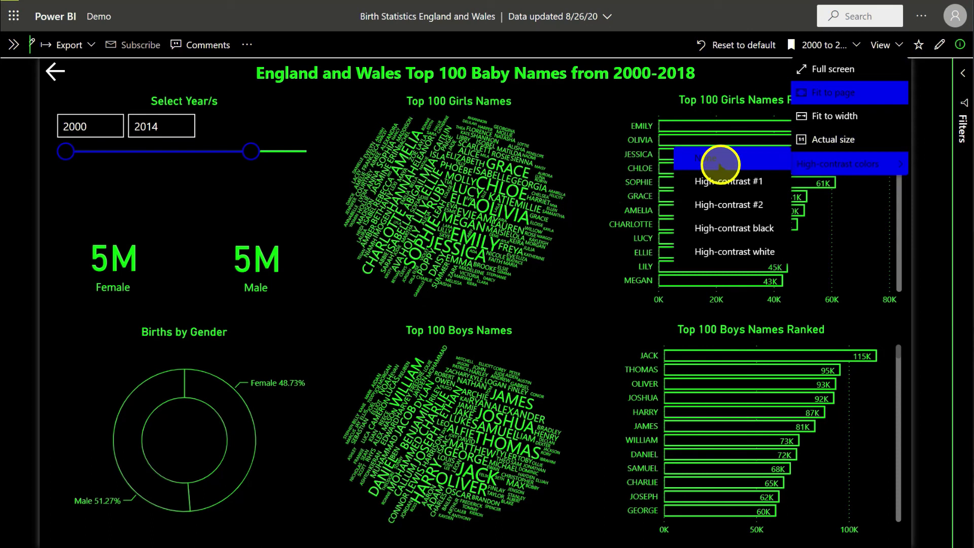